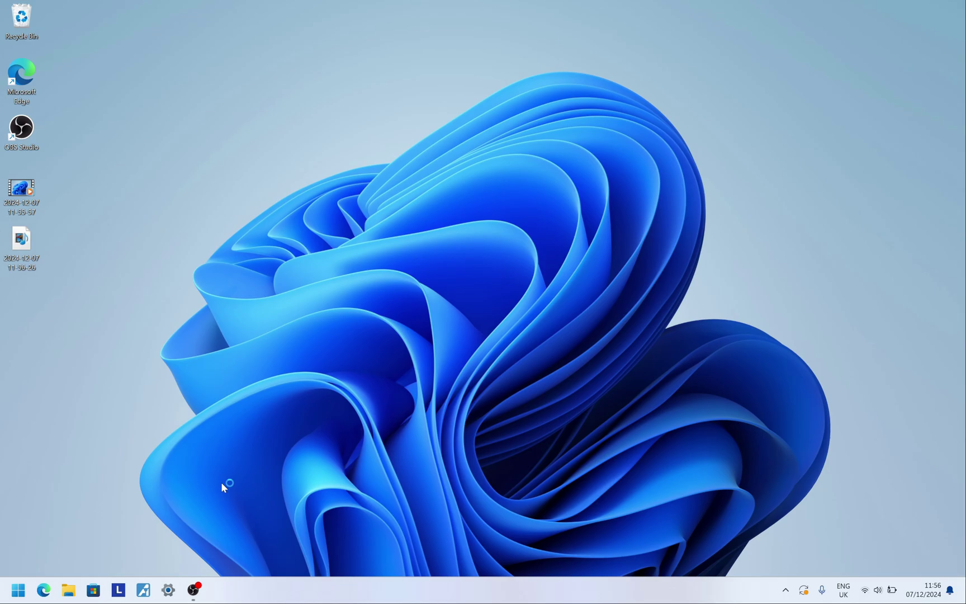
- Open Windows Update in Settings and download and install the Logitech - USB - 1.1.55.3120 update
left_click(21, 594)
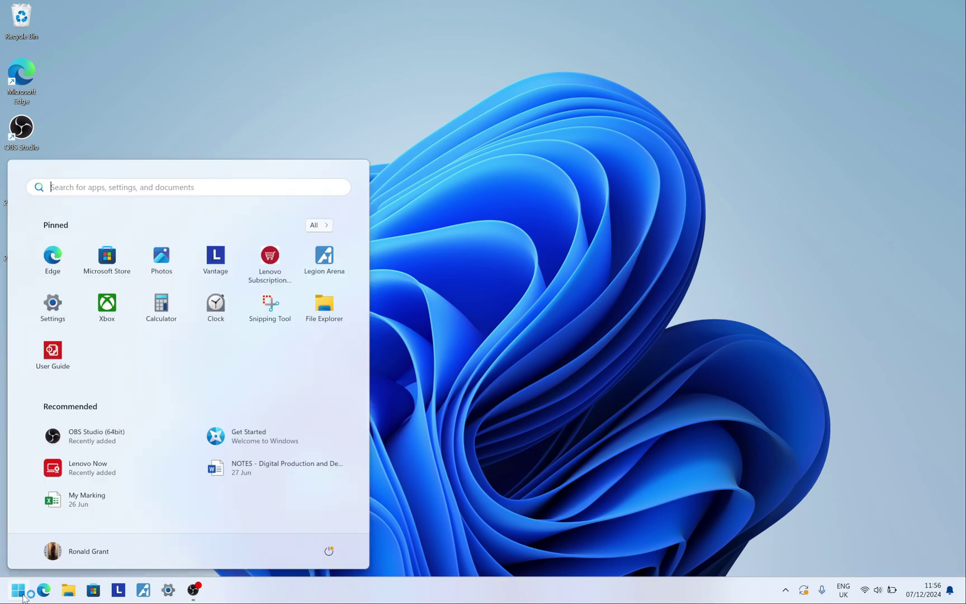
type("settings")
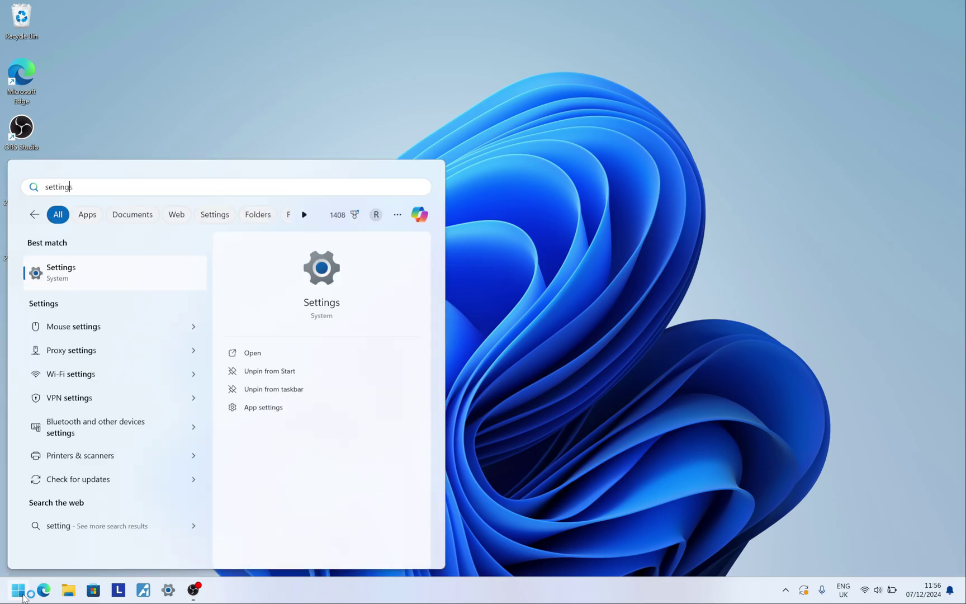
left_click(52, 282)
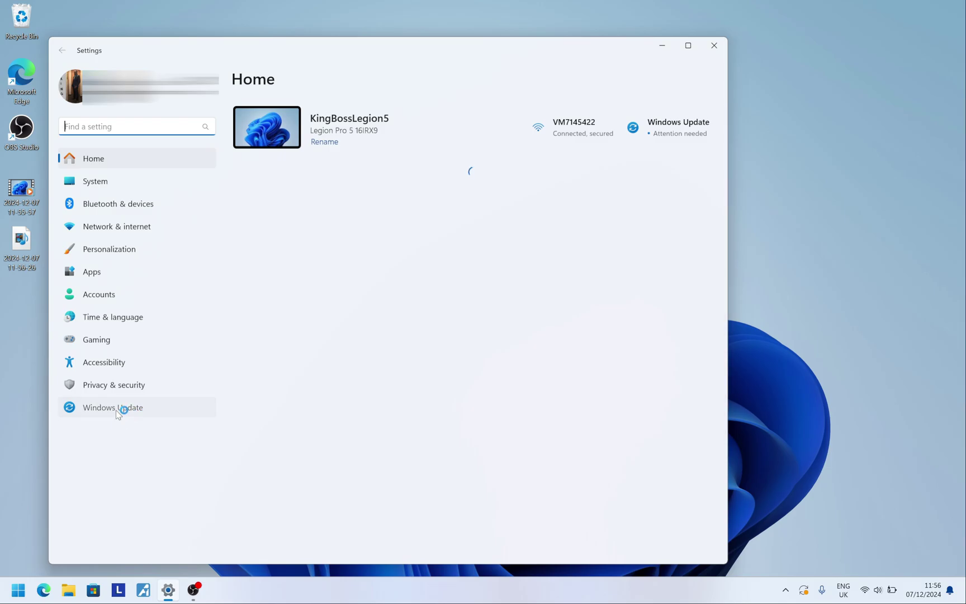
left_click(116, 408)
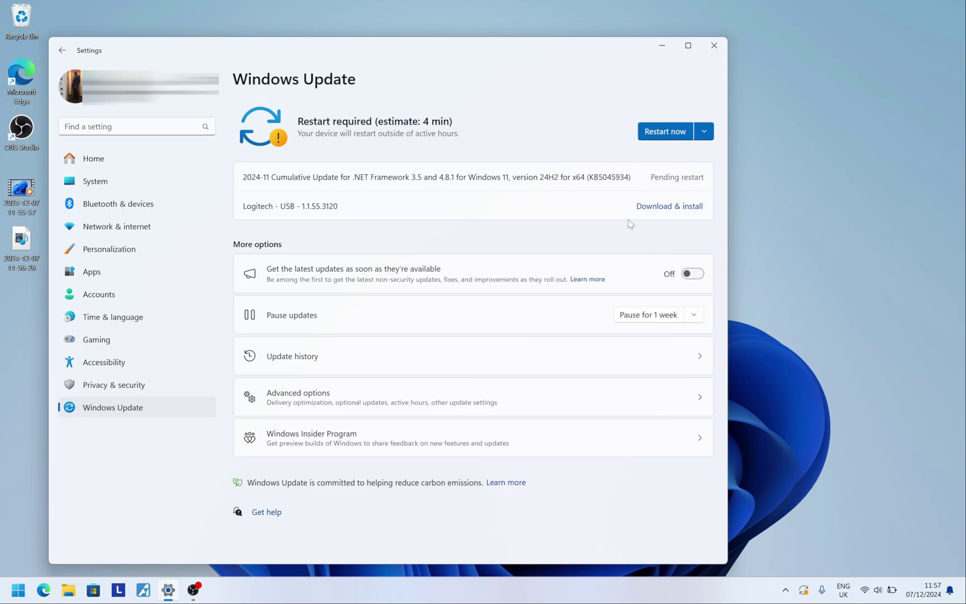
left_click(663, 207)
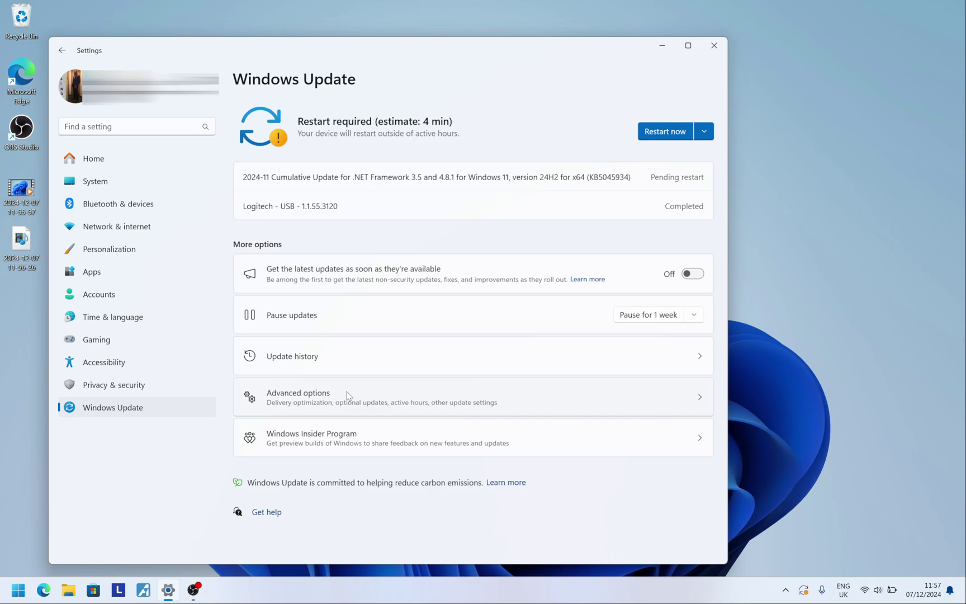
- Download and install the optional updates KB5048162 and KB5046740 from the advanced Windows Update options
left_click(347, 396)
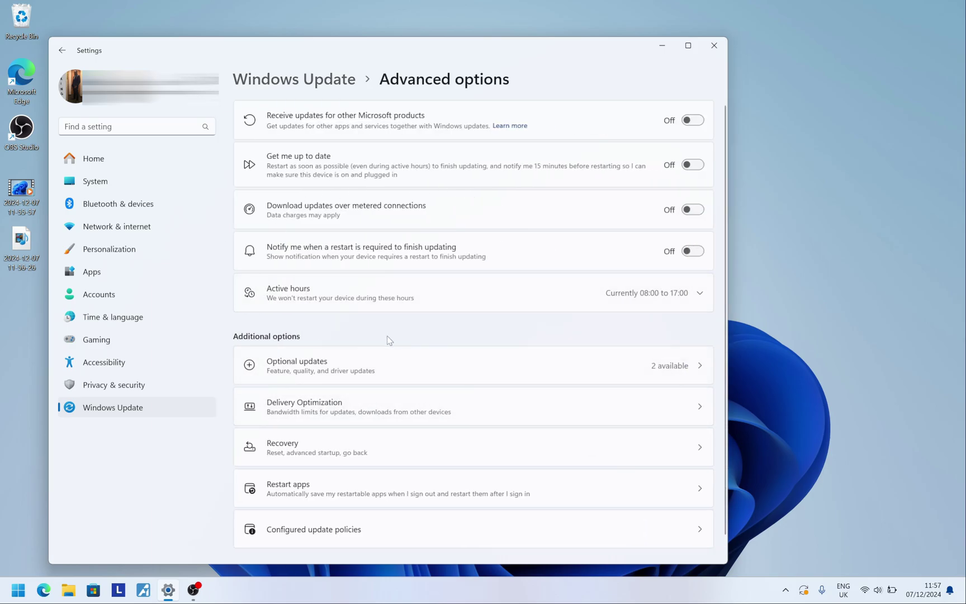
left_click(347, 363)
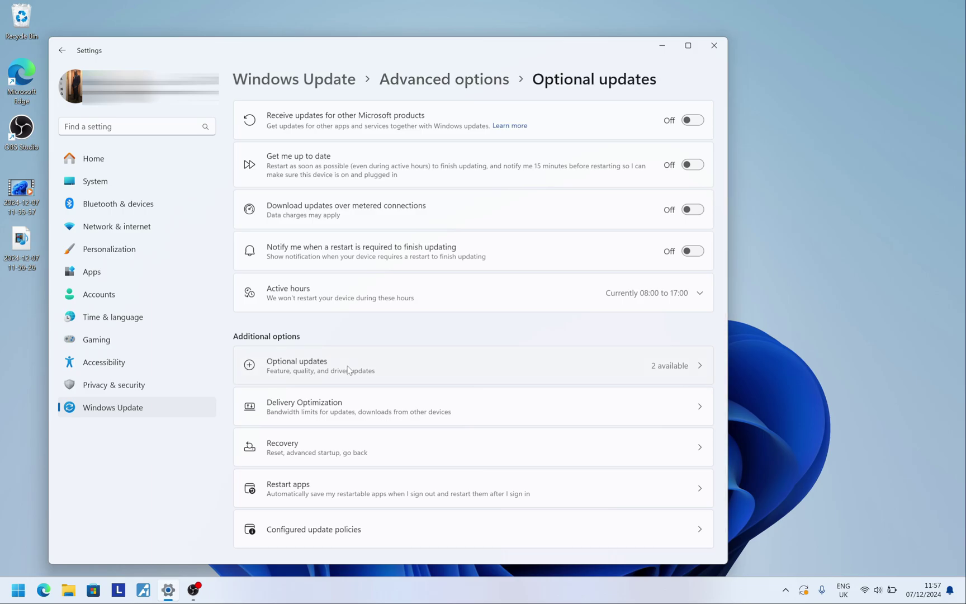
left_click(248, 155)
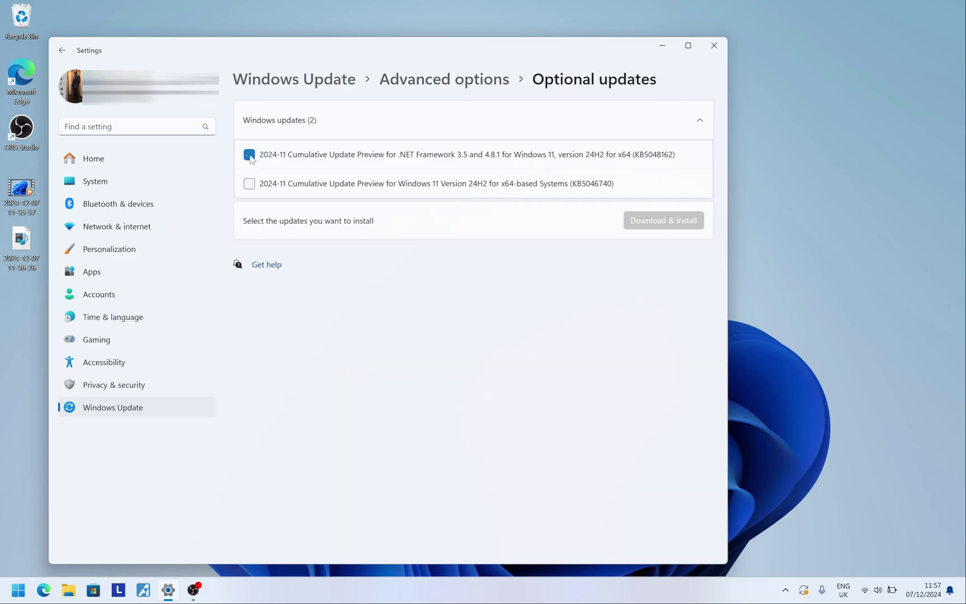
left_click(250, 184)
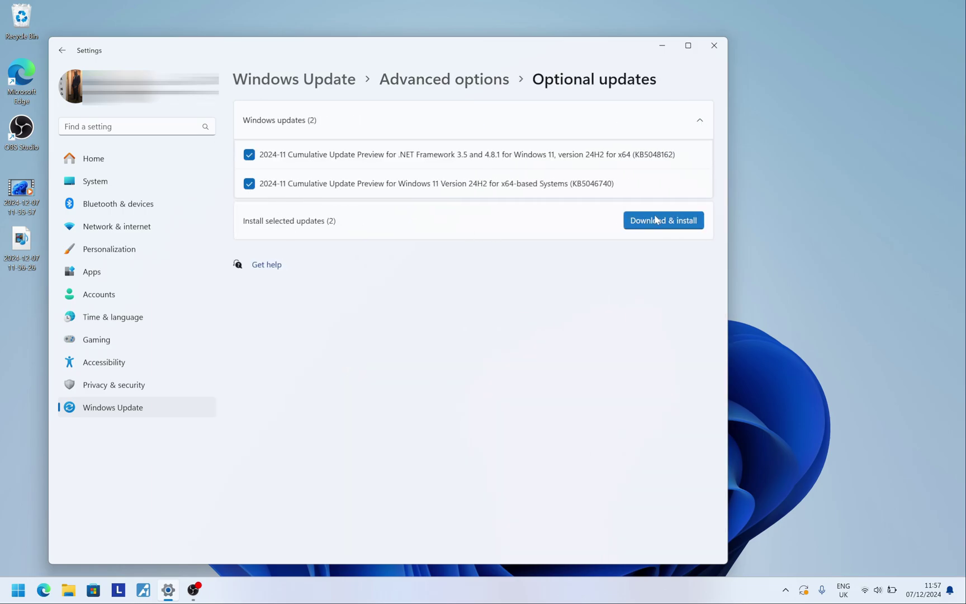
left_click(667, 222)
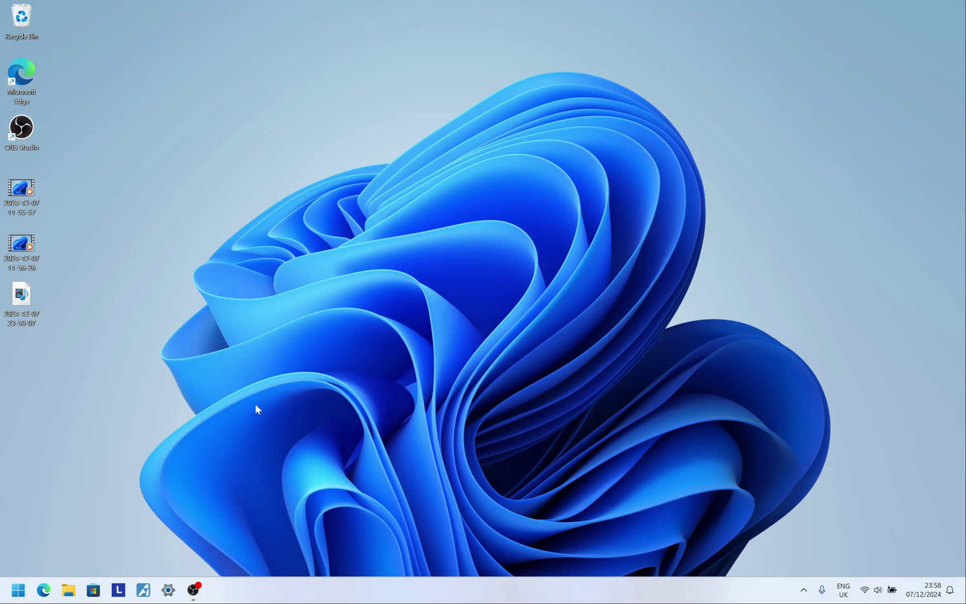
- Check for system updates in Lenovo Vantage and select the NVIDIA Graphics Driver and Dolby Vision Provisioning Kit packages
key("super")
type("vantage")
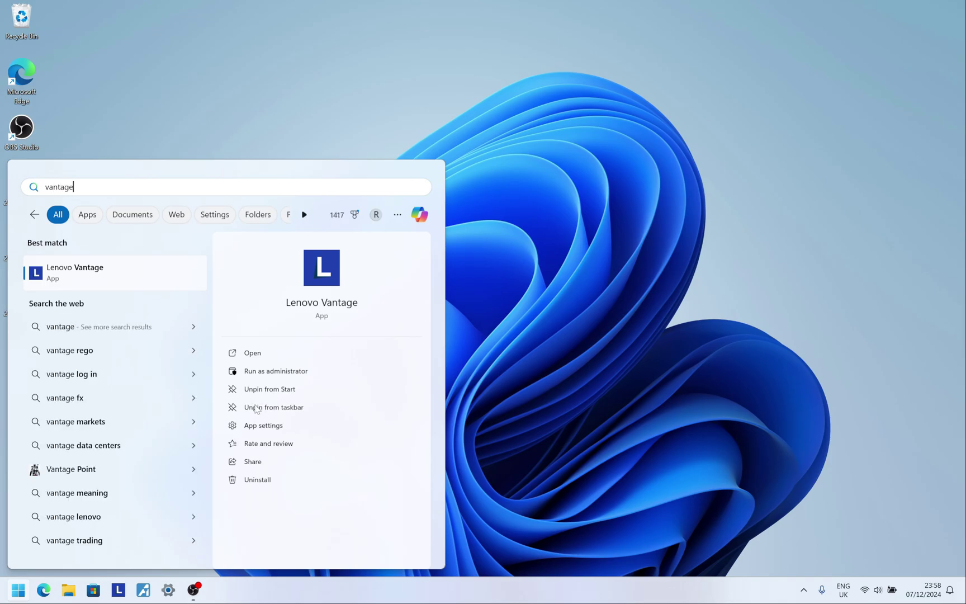
left_click(72, 276)
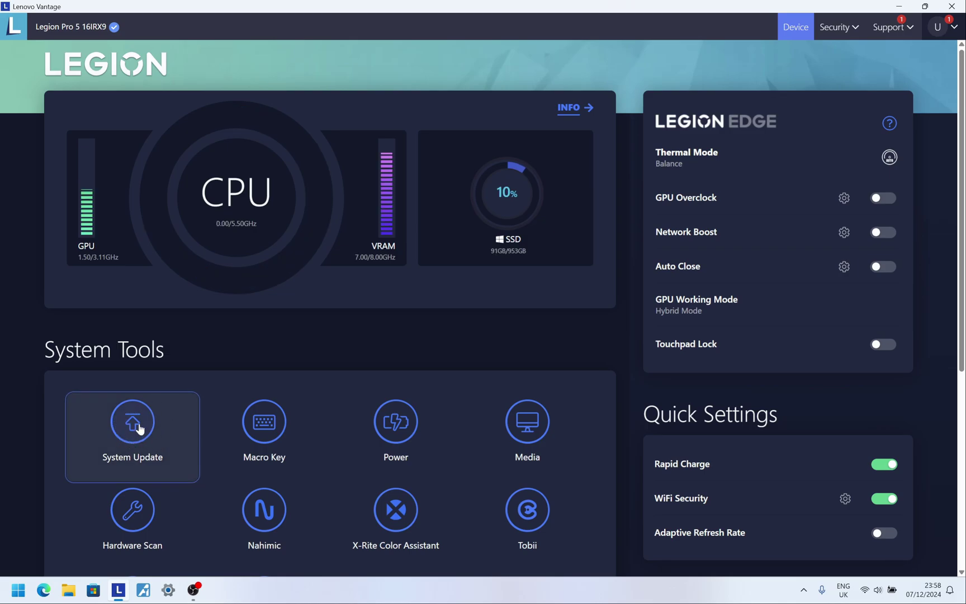
left_click(139, 423)
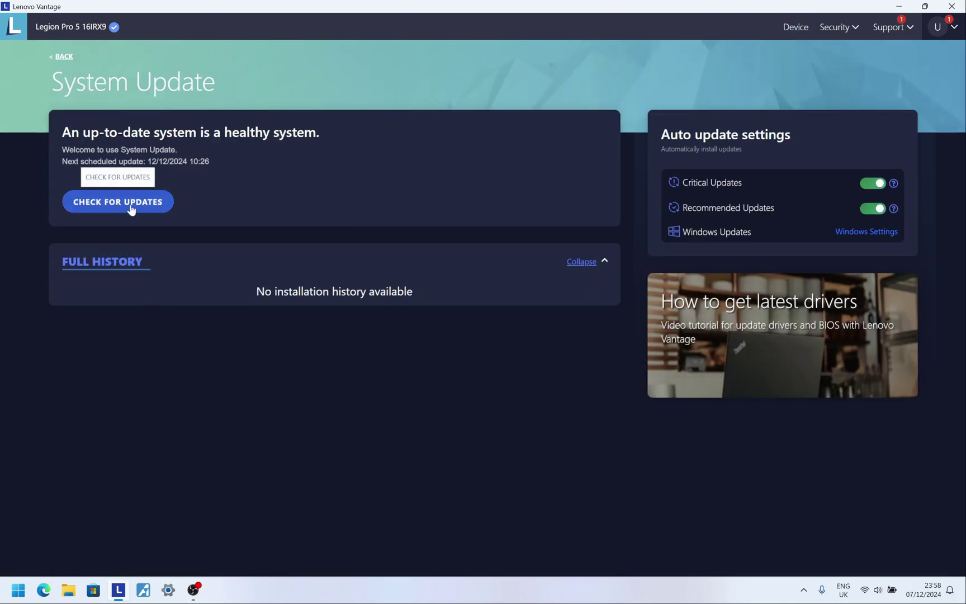
left_click(133, 204)
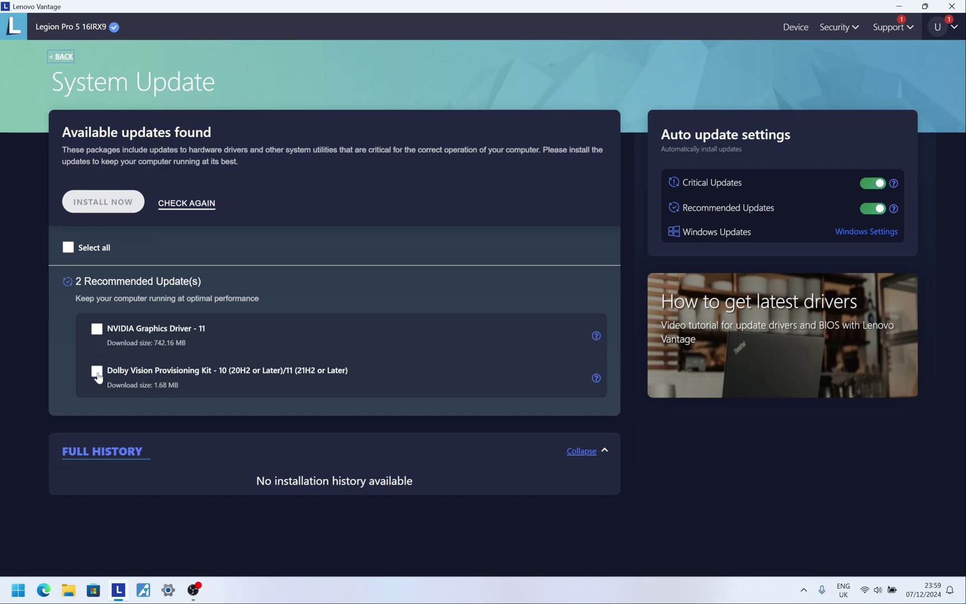
left_click(97, 330)
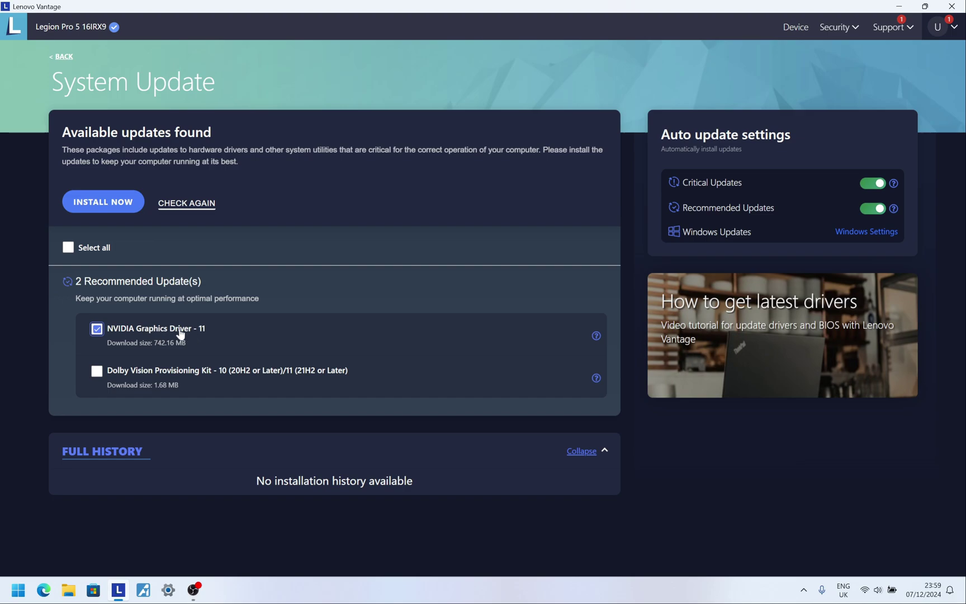
left_click(97, 372)
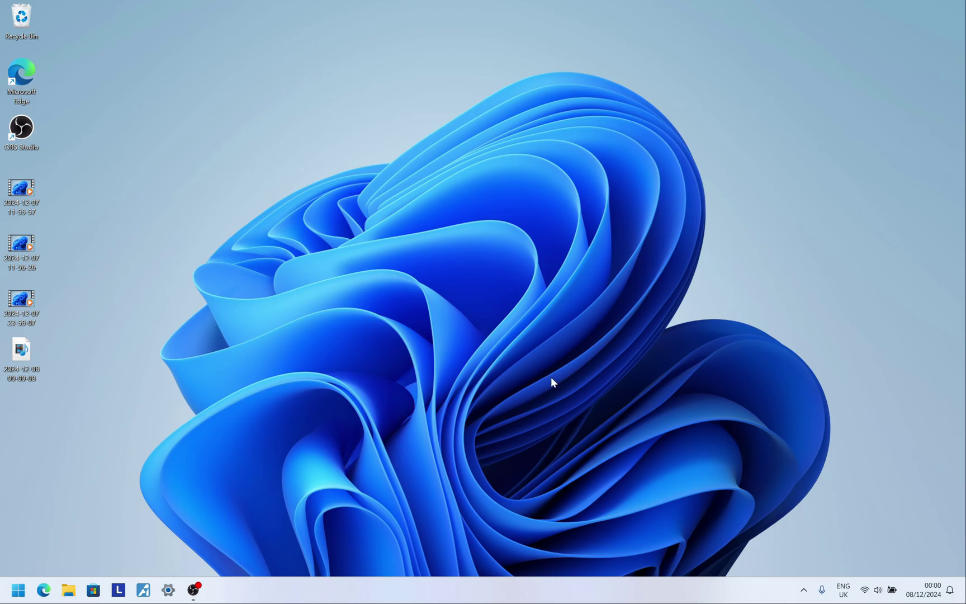
- Open the list of installed apps in Windows Settings and completely uninstall Legion Arena
left_click(23, 591)
type("add or")
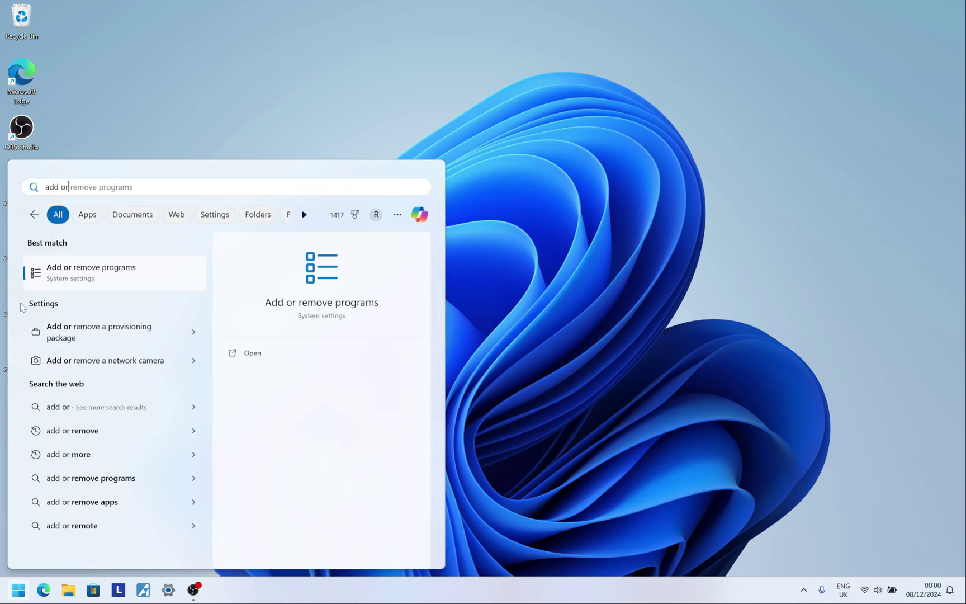
left_click(76, 272)
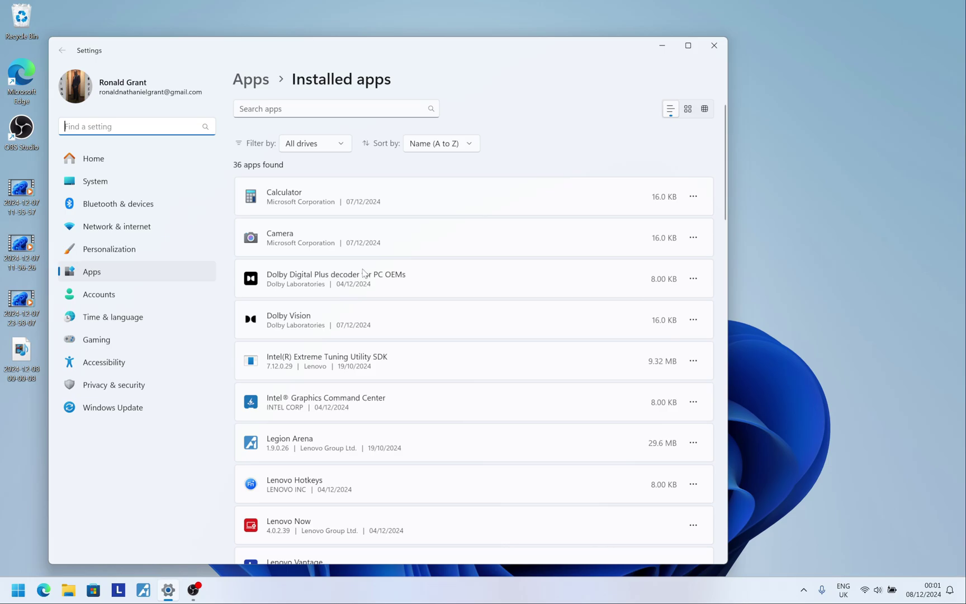
scroll(363, 273, "down", 2)
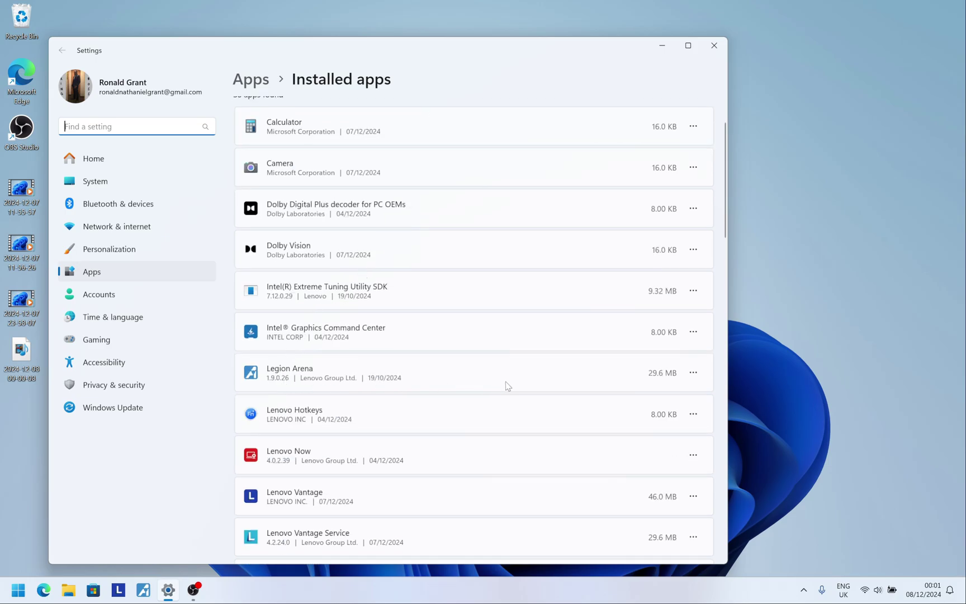
left_click(692, 373)
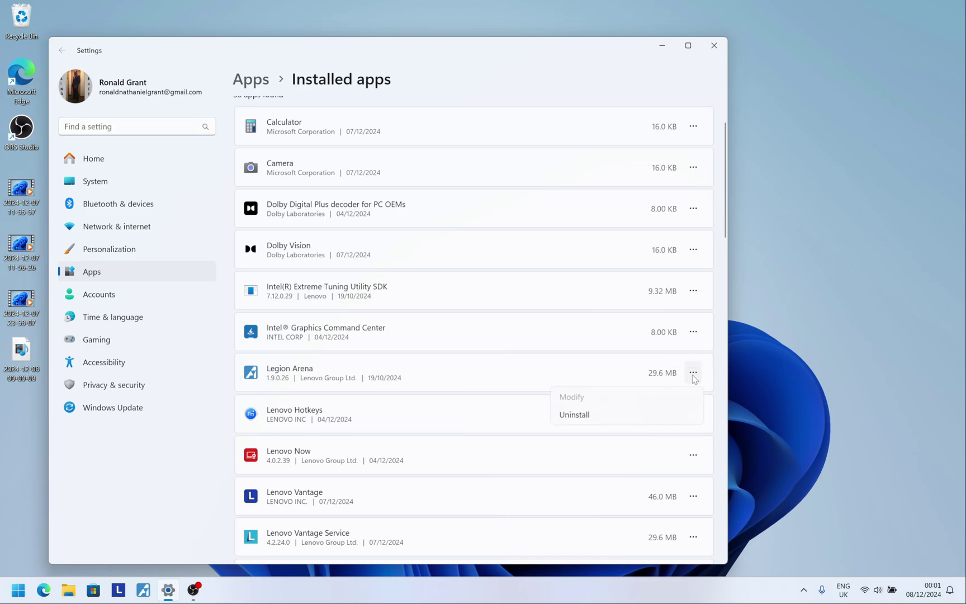
left_click(592, 415)
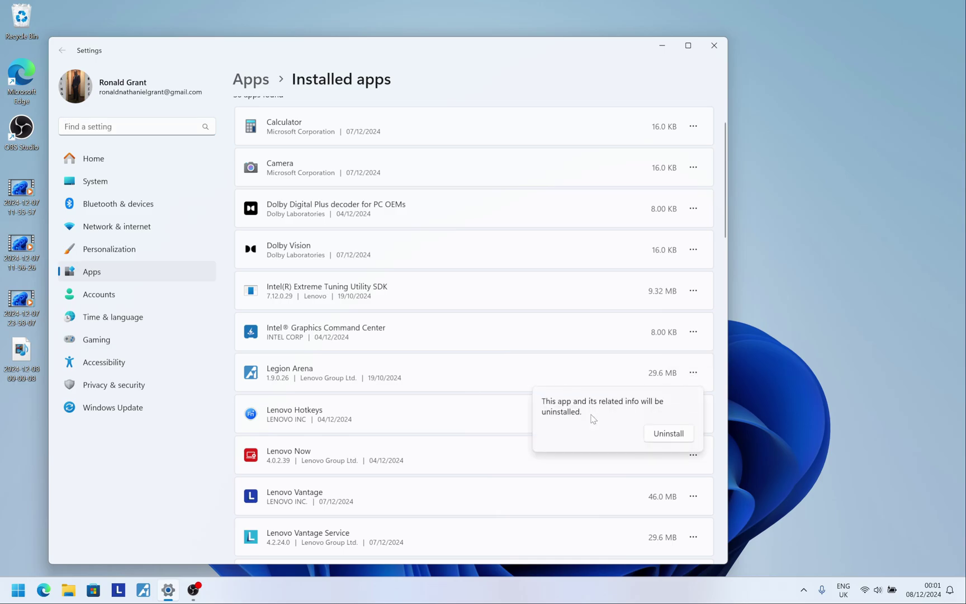
left_click(673, 434)
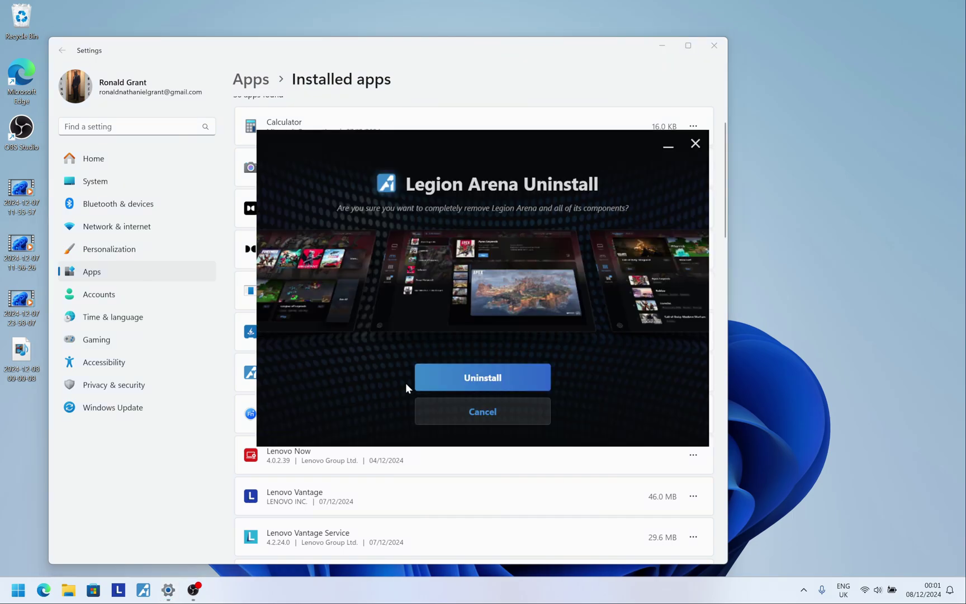
left_click(463, 385)
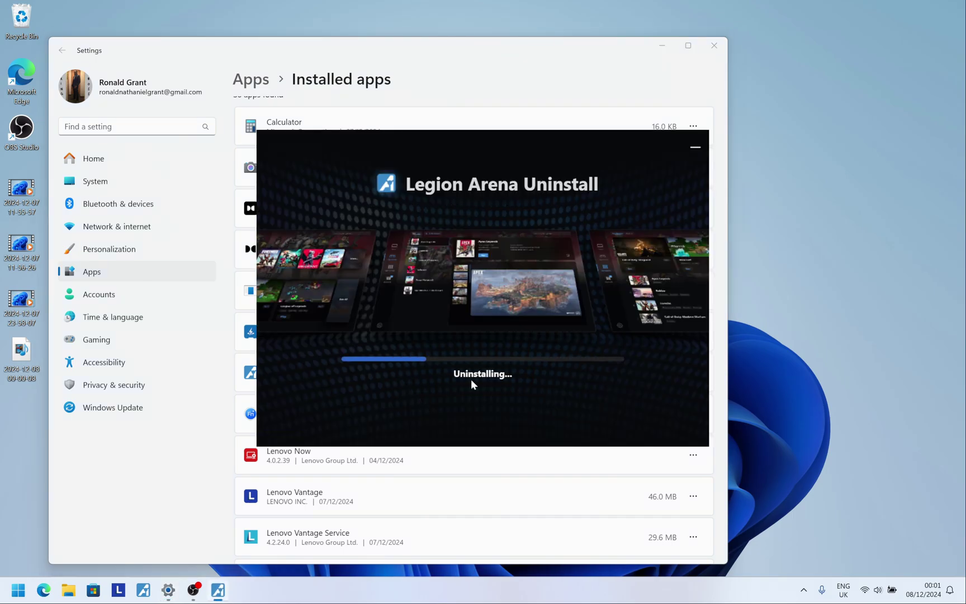
left_click(461, 390)
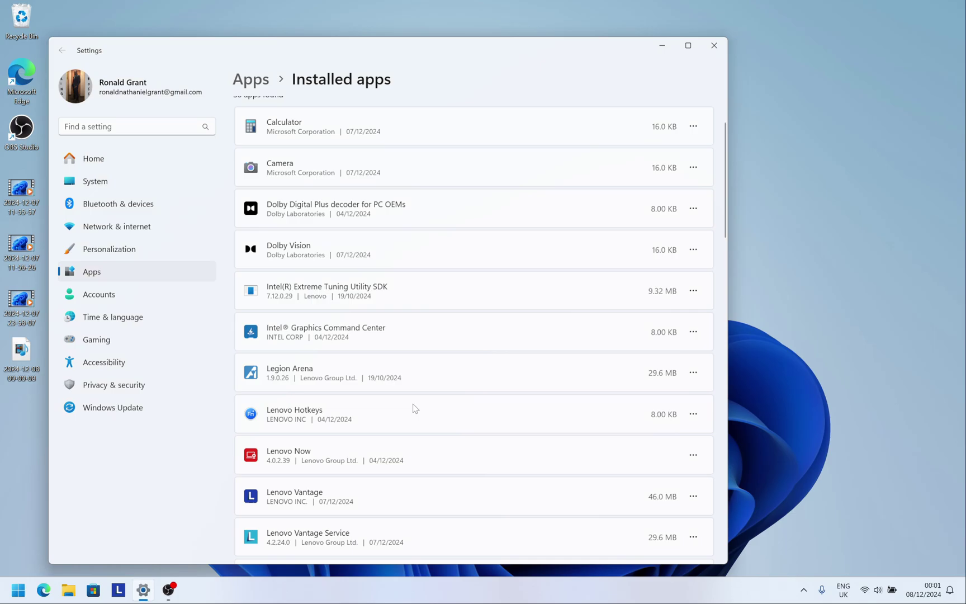
- Uninstall NVIDIA Control Panel from the installed apps
scroll(388, 410, "down", 5)
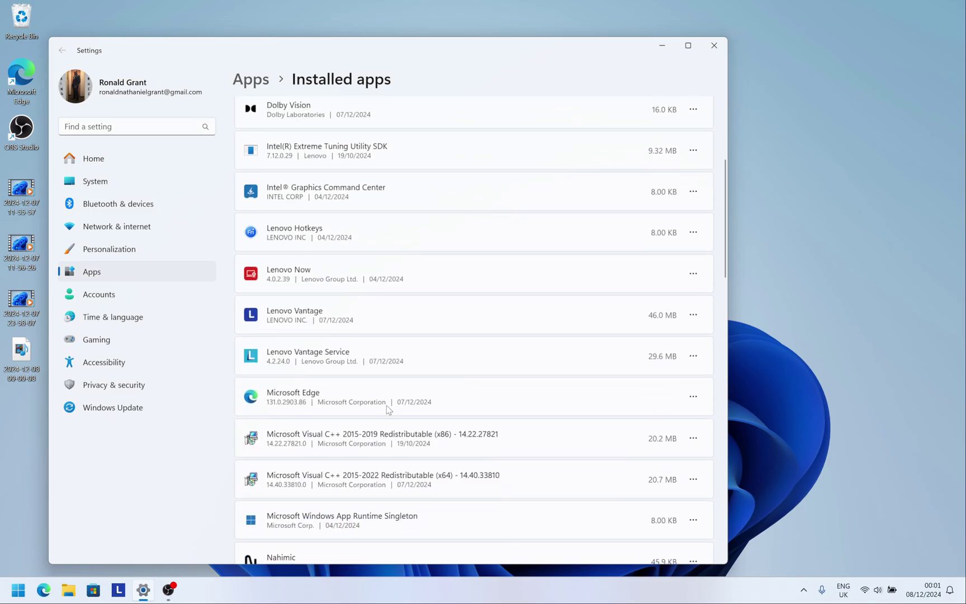
scroll(387, 410, "down", 1)
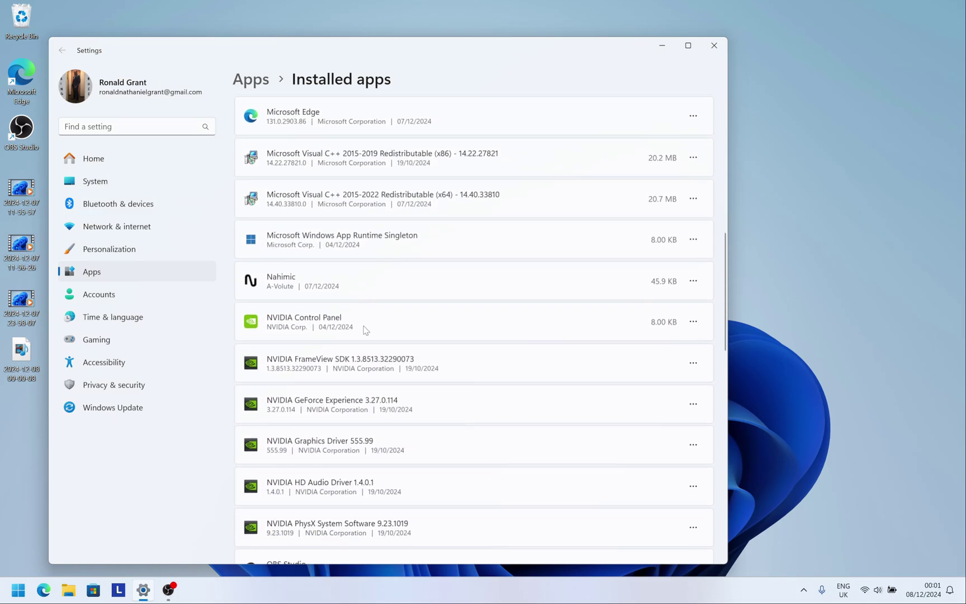
left_click(693, 322)
left_click(593, 382)
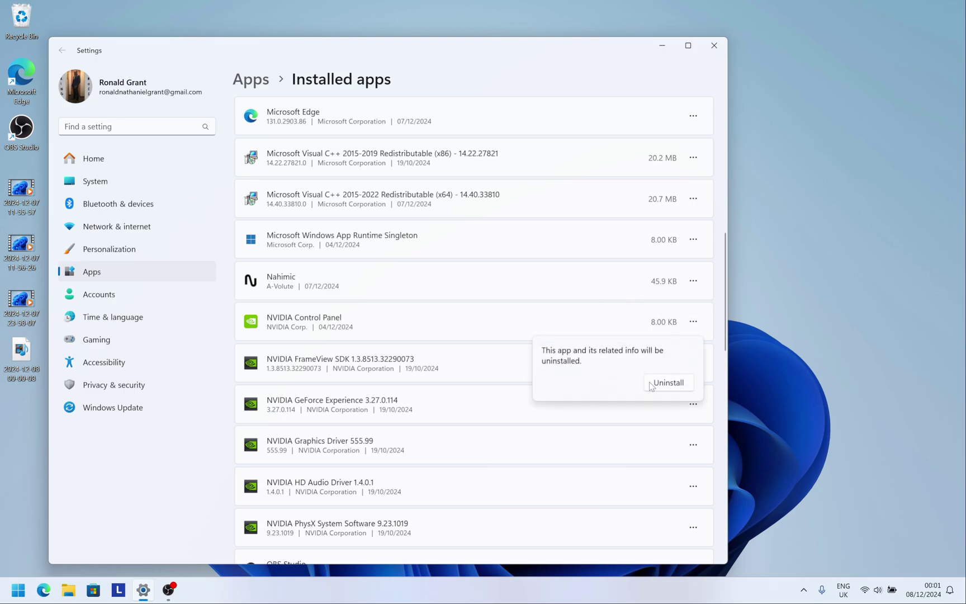
left_click(653, 385)
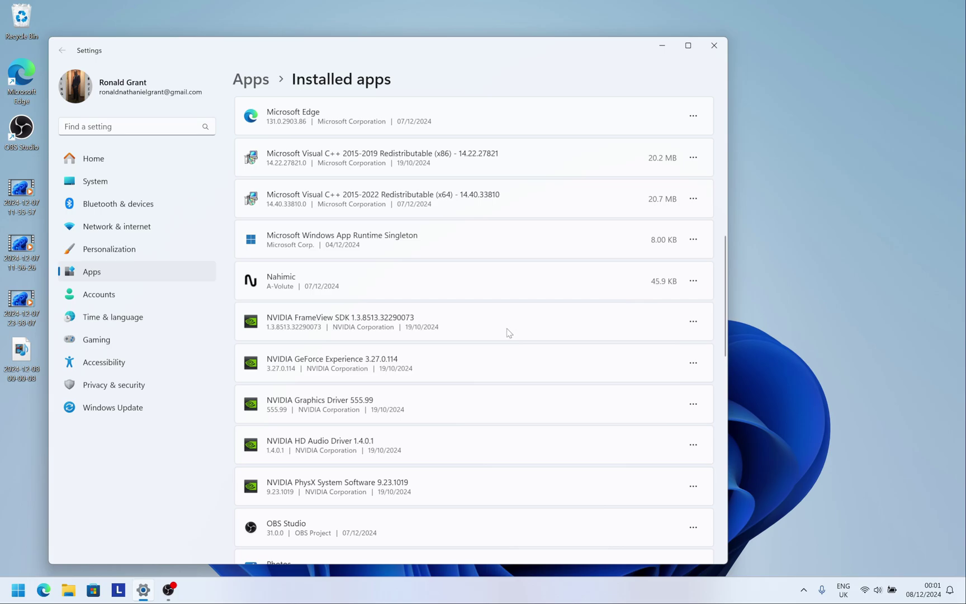
- Uninstall Tobii Experience Software For Windows from the installed apps
scroll(503, 333, "down", 3)
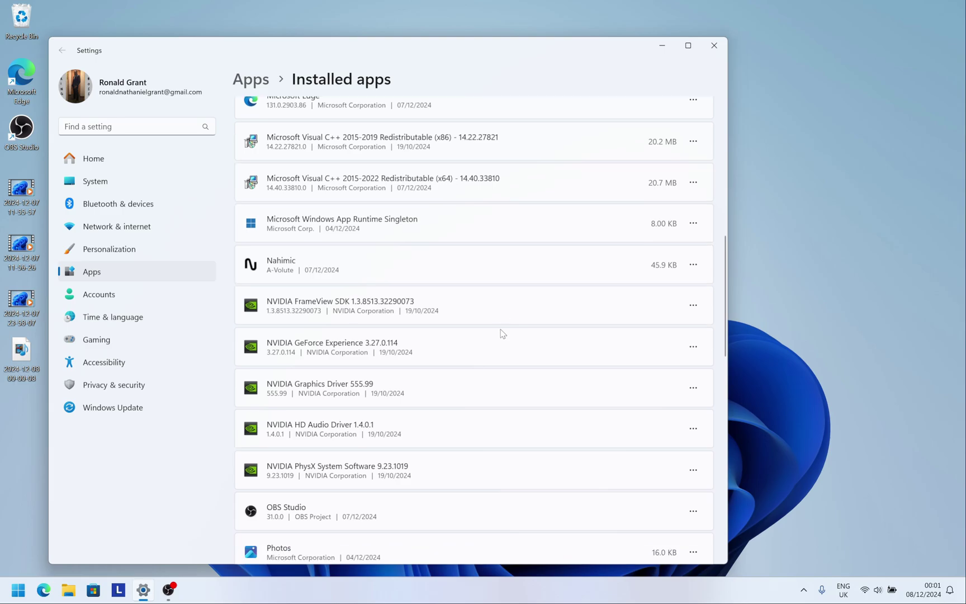
scroll(501, 333, "down", 3)
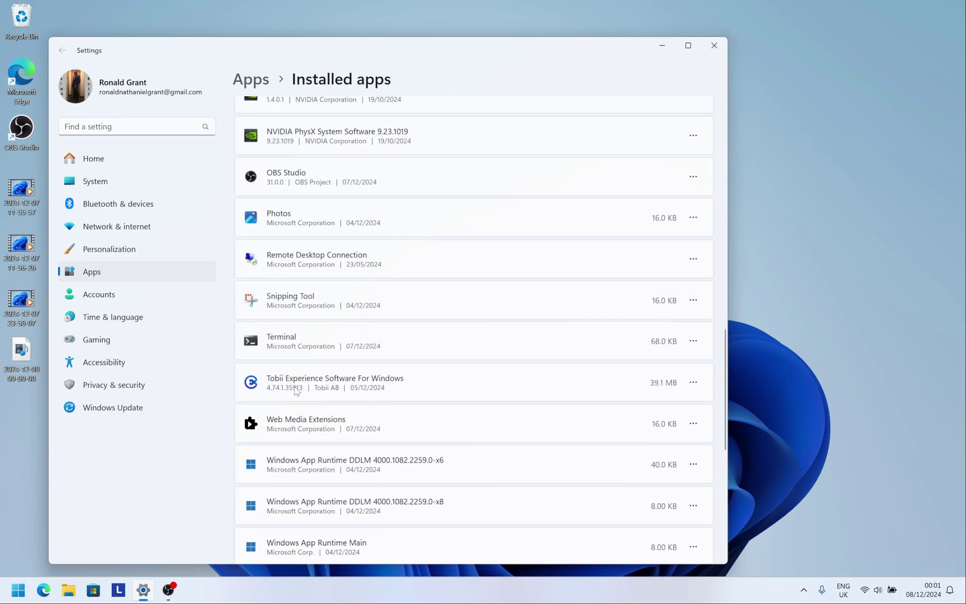
left_click(693, 383)
left_click(668, 425)
left_click(669, 440)
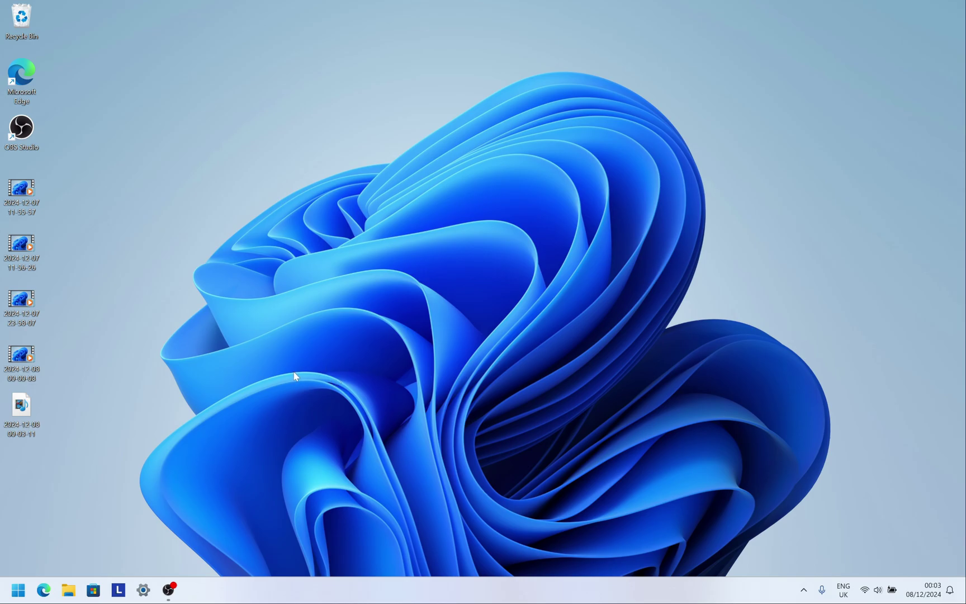
- Turn off Memory integrity in the Core isolation settings of Windows Security and close the window
left_click(17, 596)
type("core")
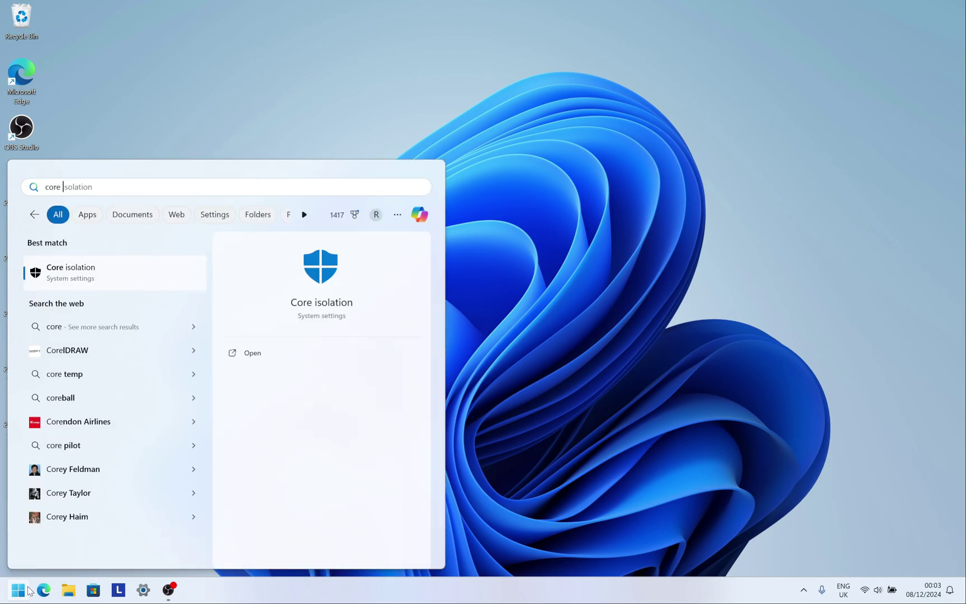
left_click(71, 280)
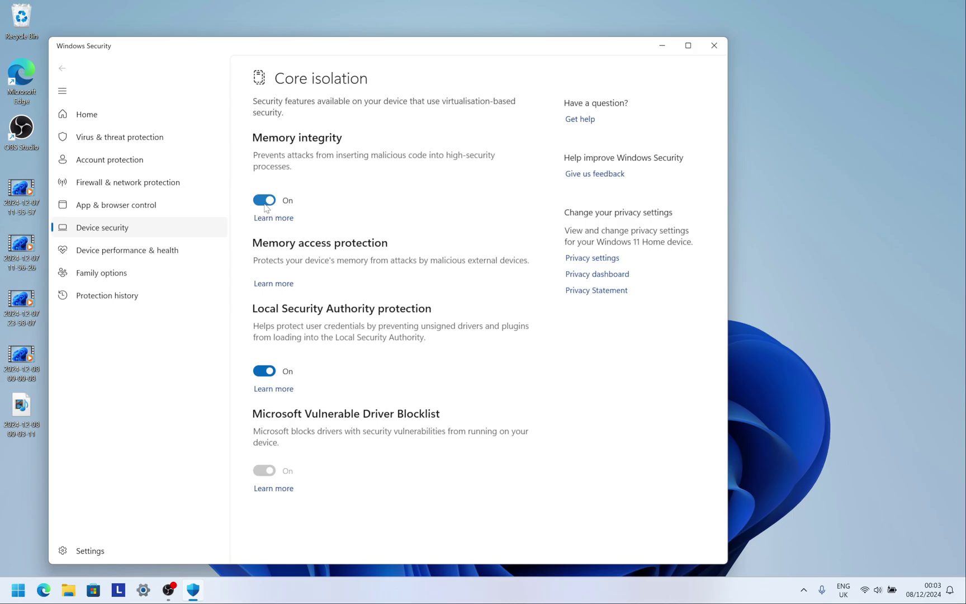
left_click(264, 200)
left_click(711, 52)
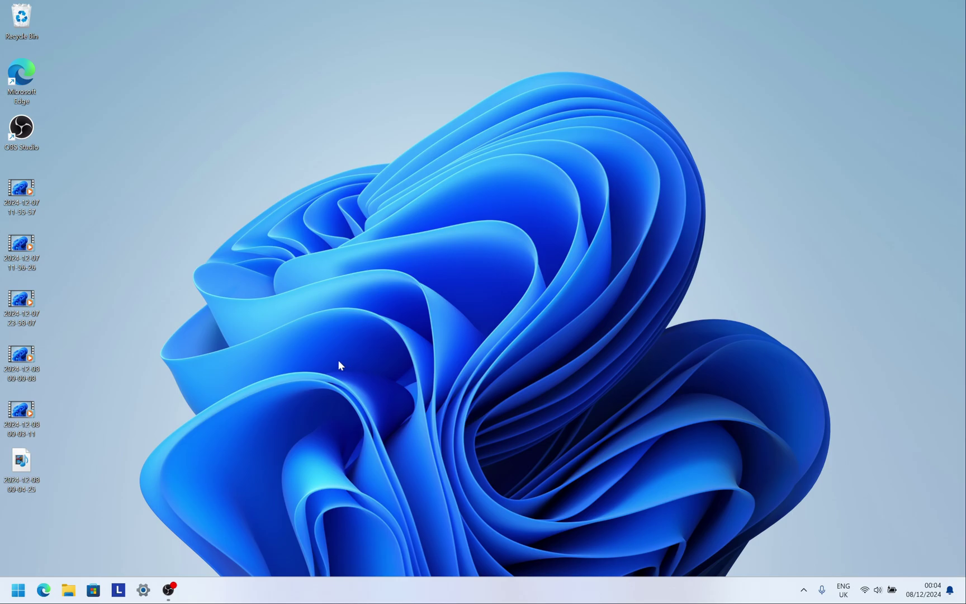
- Open the power settings in Lenovo Vantage and turn on Conservation Mode for the battery
key("super")
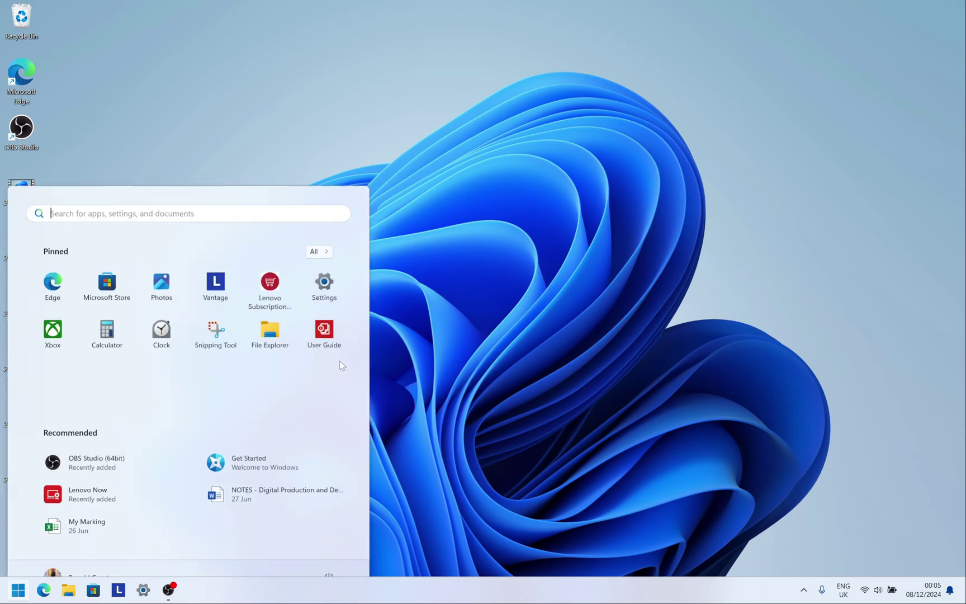
type("vantage")
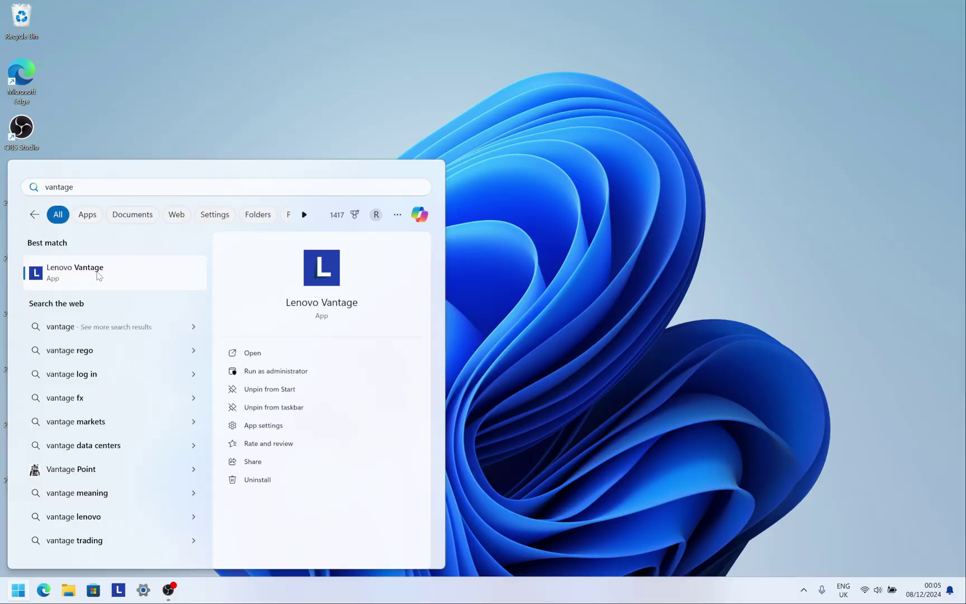
left_click(98, 273)
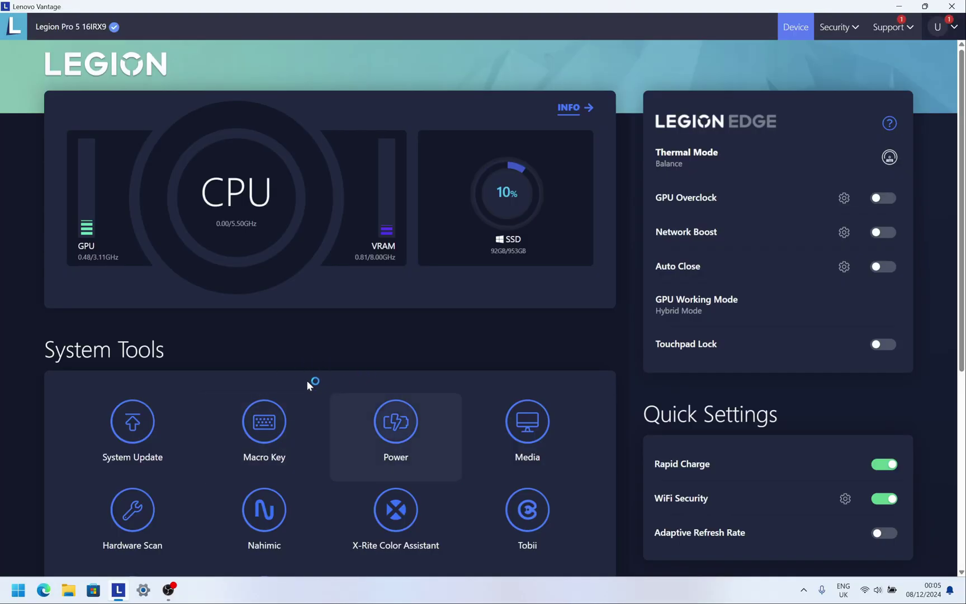
left_click(383, 431)
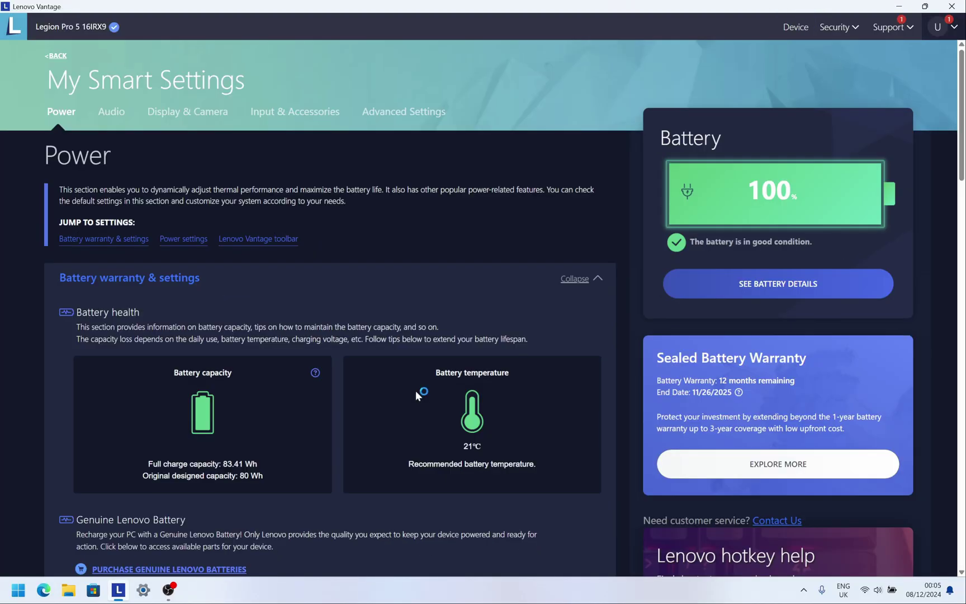
scroll(413, 390, "down", 8)
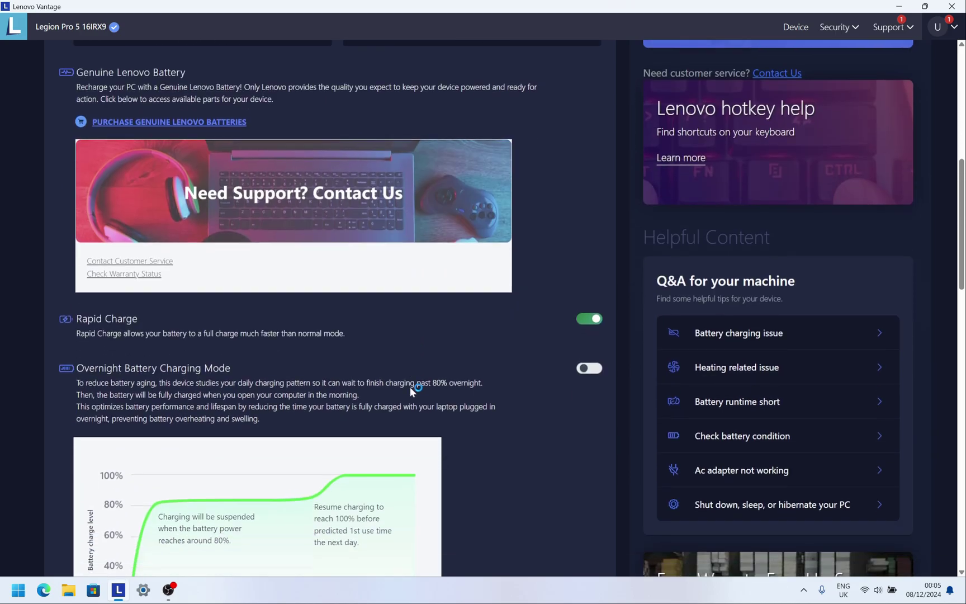
scroll(409, 387, "down", 4)
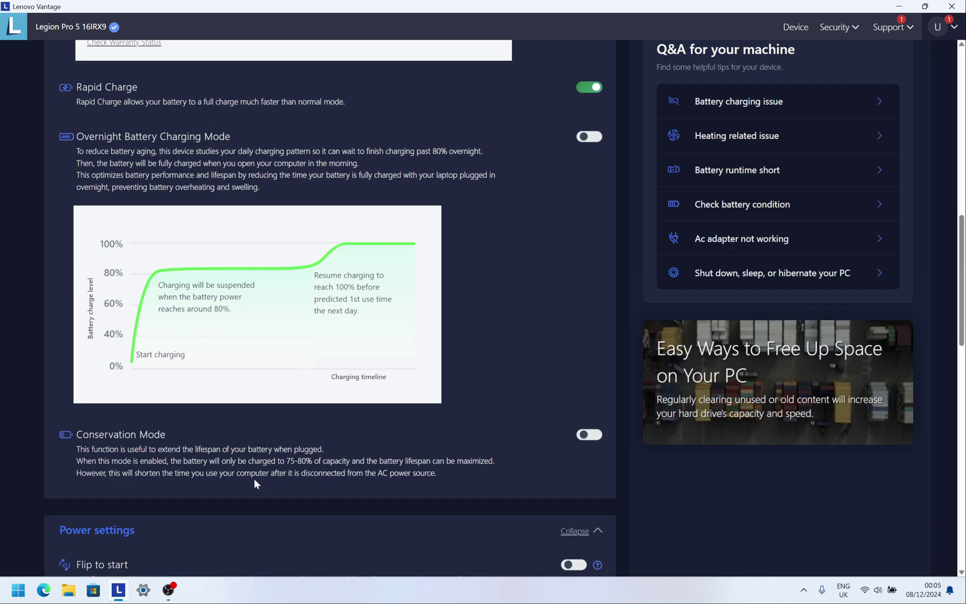
left_click(588, 435)
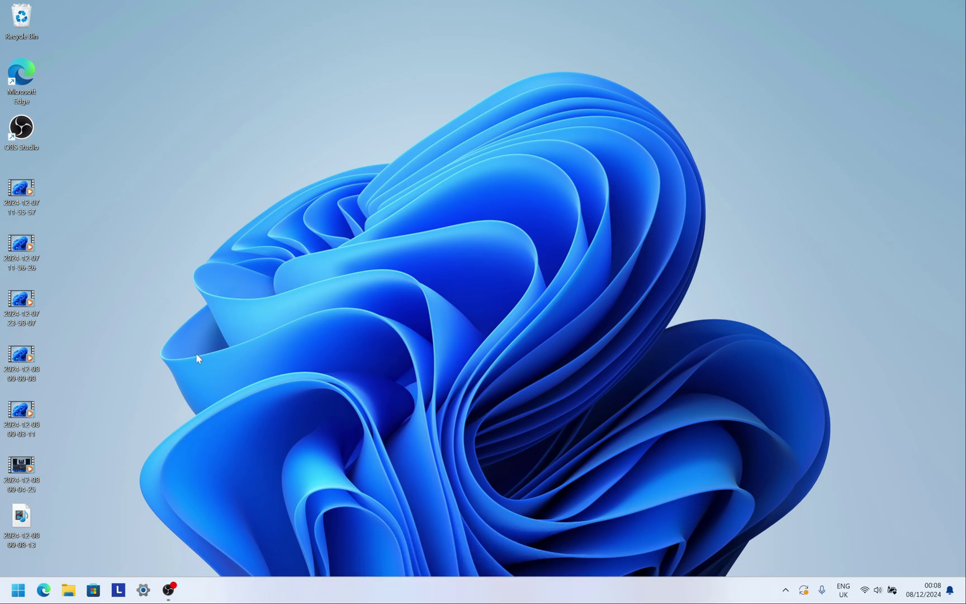
- Reopen Lenovo Vantage and open the GPU Working Mode setting under Legion Edge
key("super")
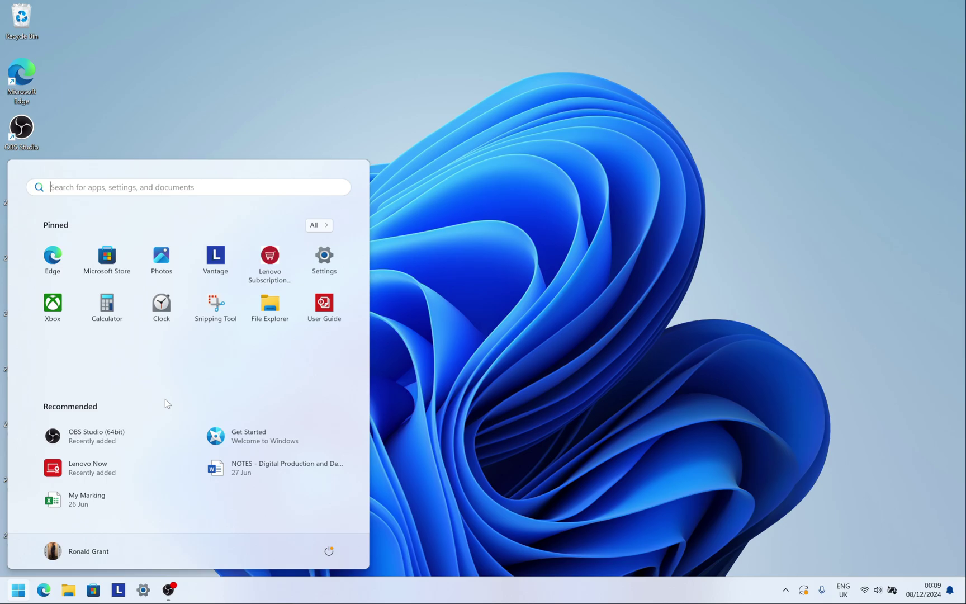
type("vantage")
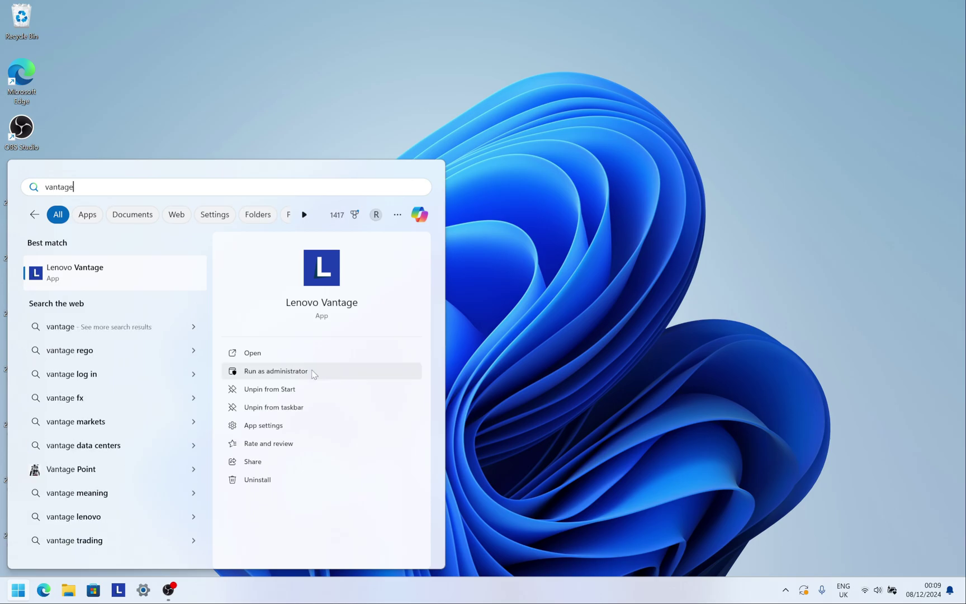
left_click(97, 278)
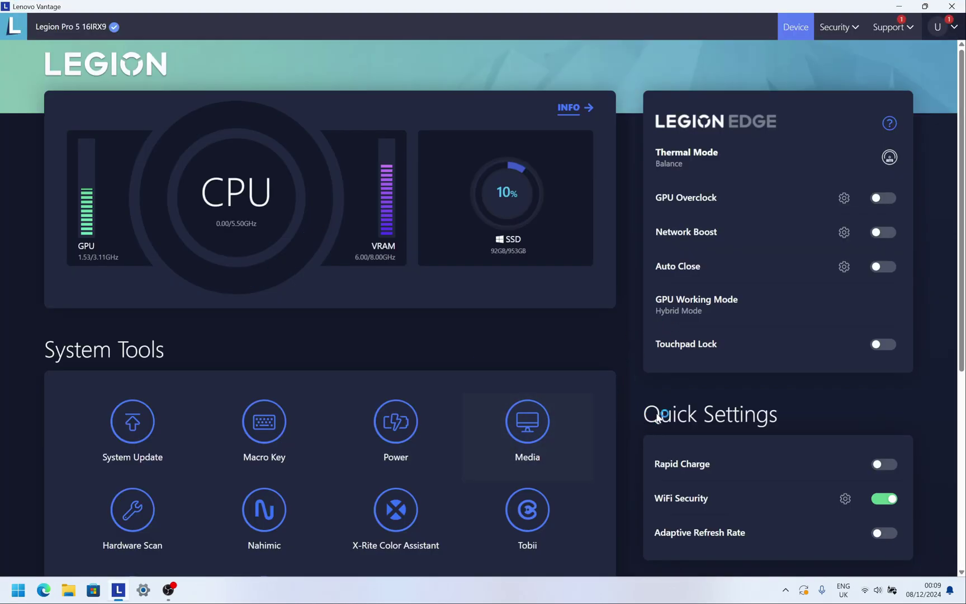
left_click(693, 303)
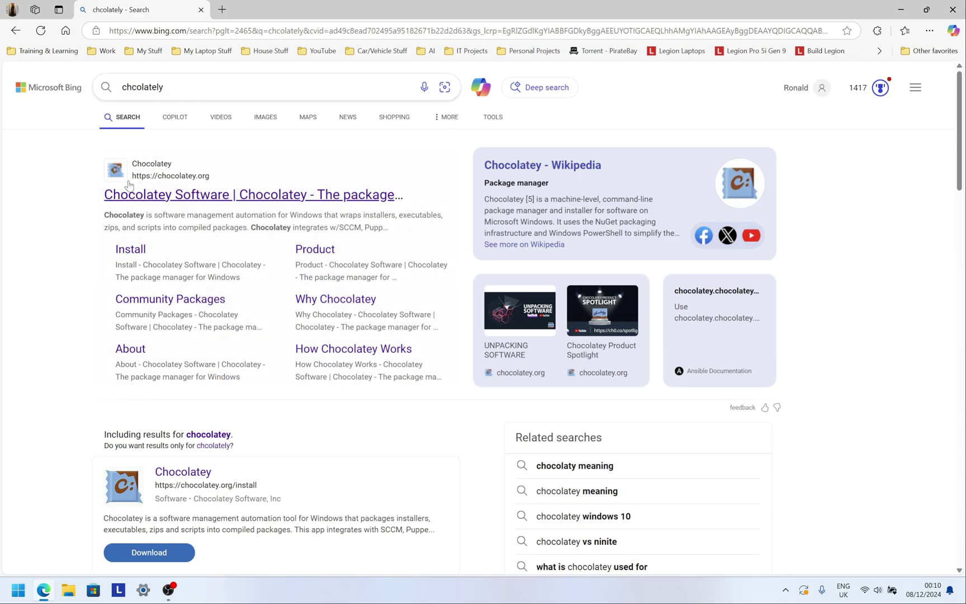
- View the Chocolatey home page from the Bing search results and close its tab
left_click_drag(101, 199, 171, 200)
left_click(170, 200)
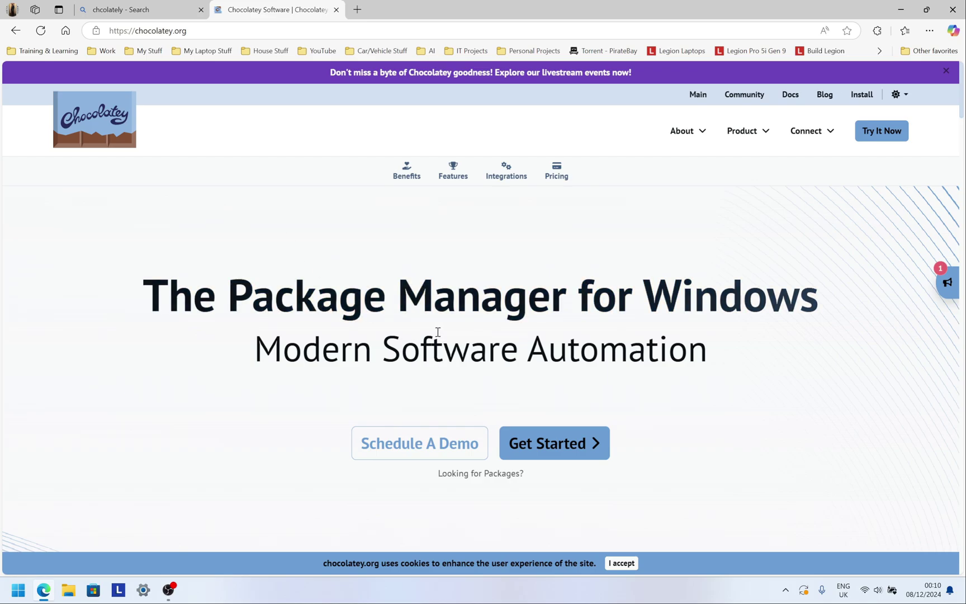
key("ctrl+w")
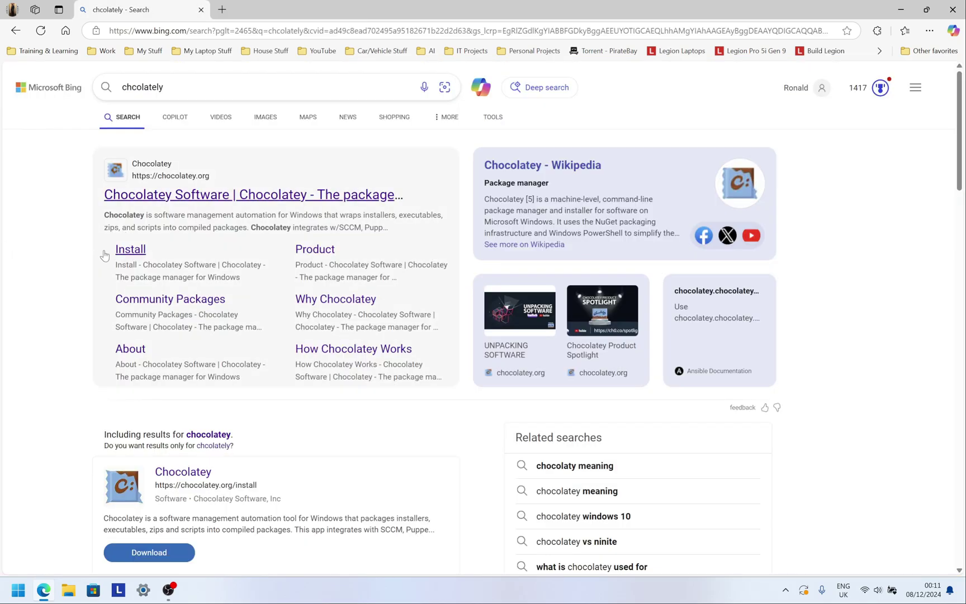
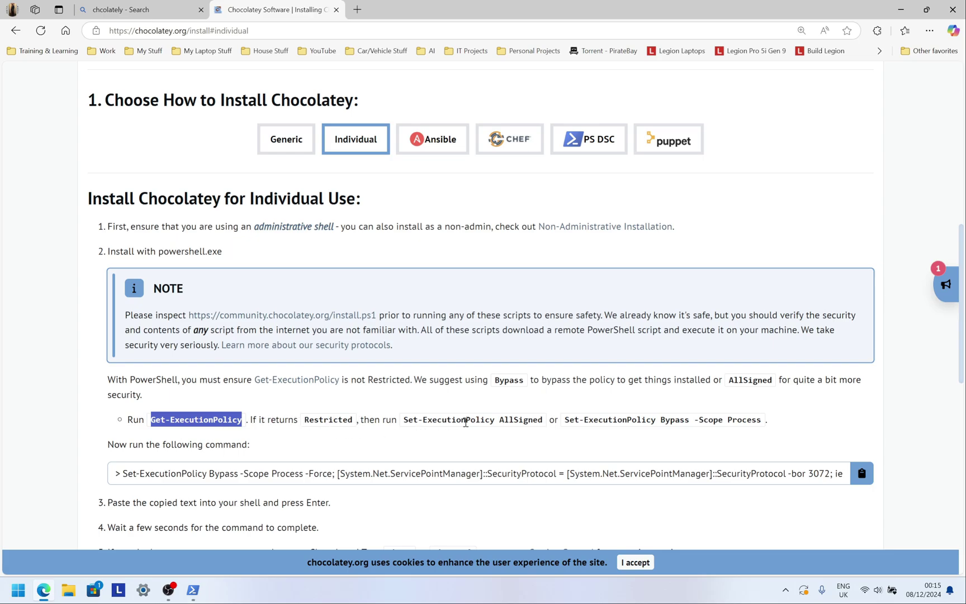
- Copy the Get-ExecutionPolicy command from the Chocolatey install page and run it in the administrator PowerShell window
right_click(176, 420)
left_click(214, 202)
mouse_move(193, 590)
left_click(206, 558)
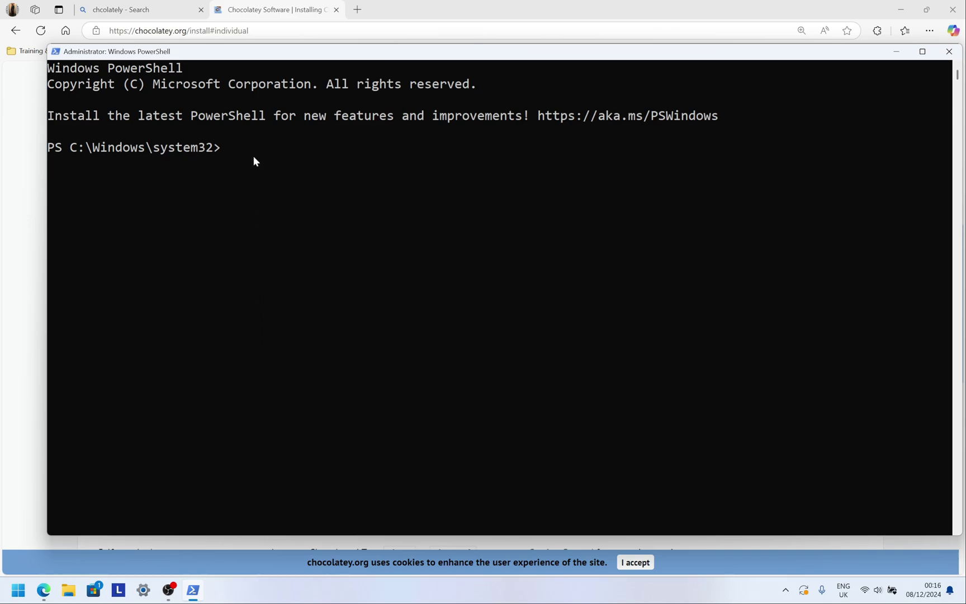
type("Get-ExecutionPolicy")
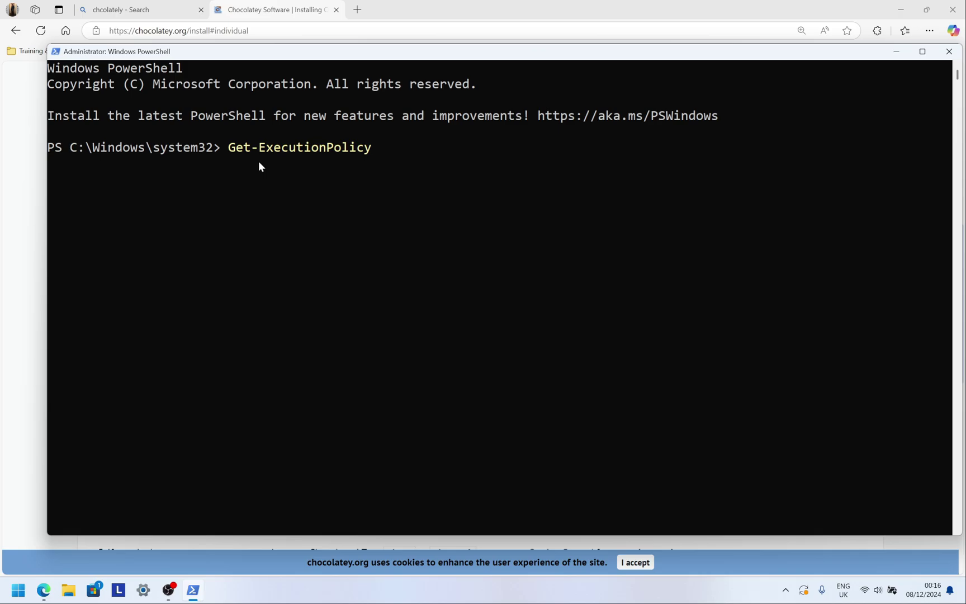
key("Return")
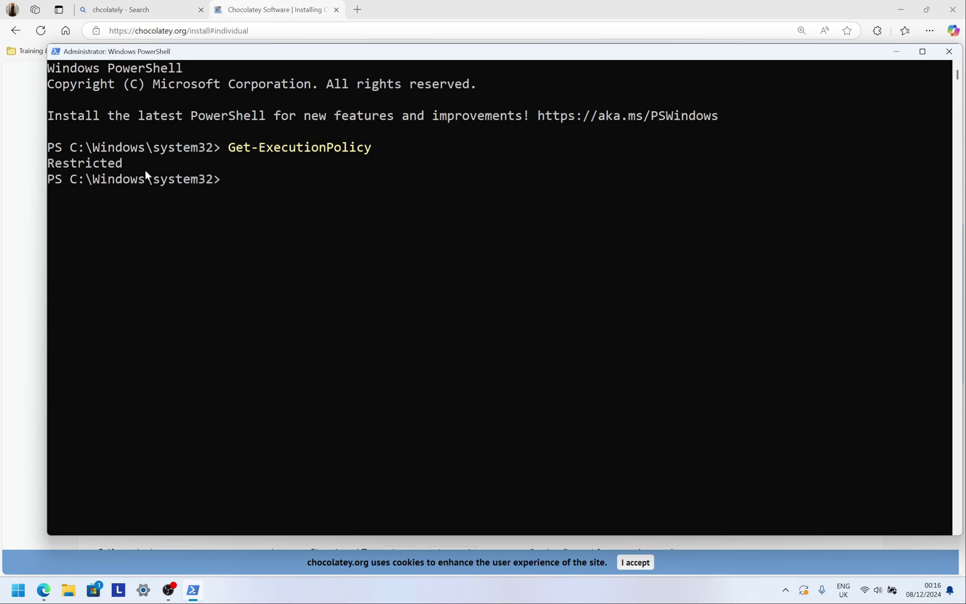
- Copy Set-ExecutionPolicy AllSigned from the Chocolatey install page, run it in PowerShell and accept the policy change with y
left_click(15, 191)
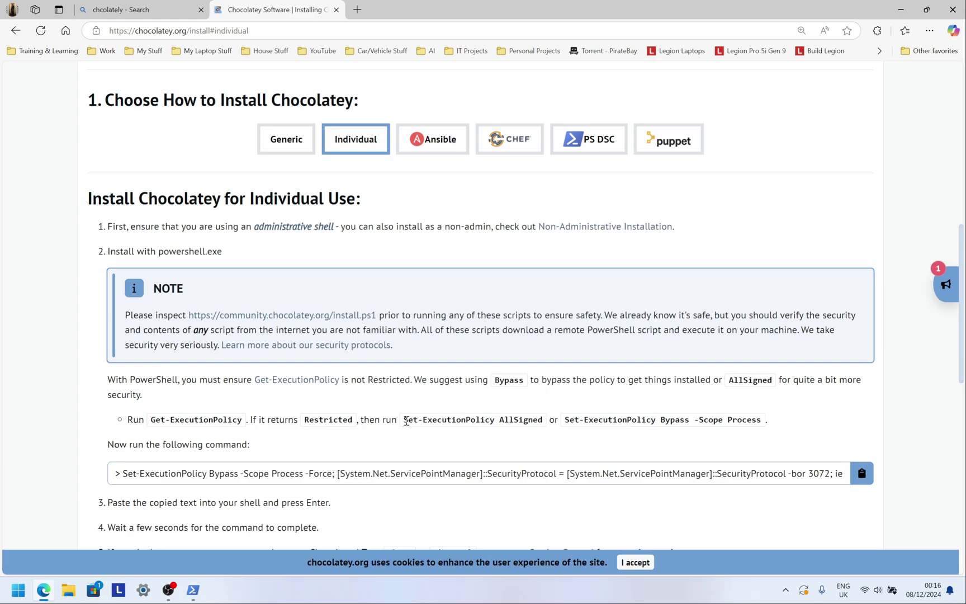
left_click_drag(405, 419, 541, 420)
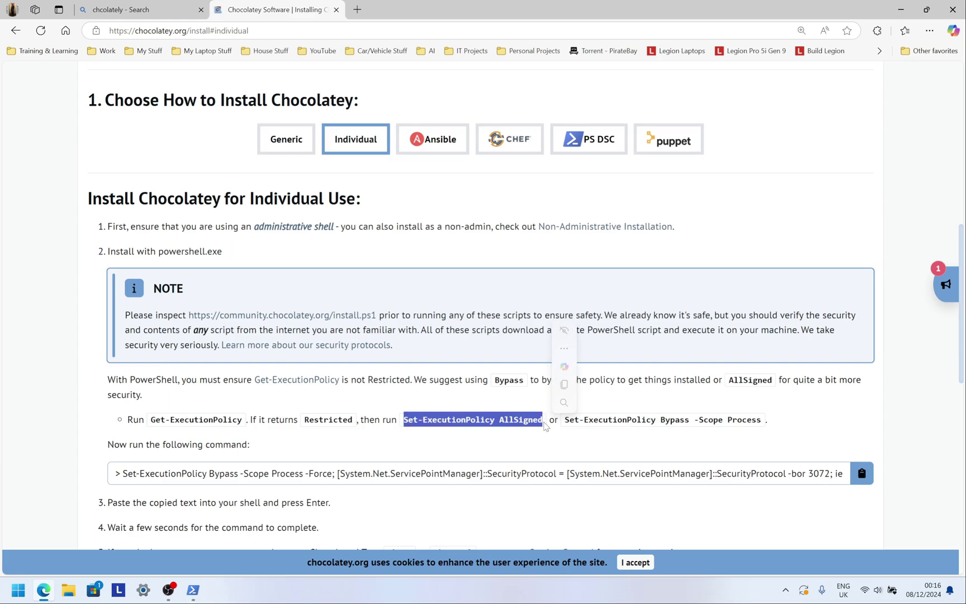
right_click(533, 421)
left_click(564, 201)
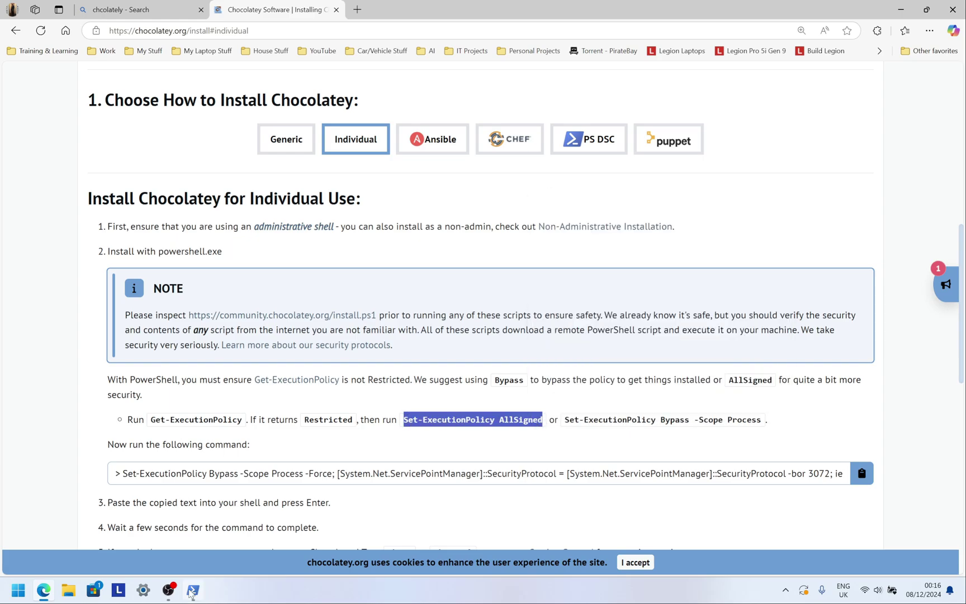
left_click(193, 589)
right_click(271, 197)
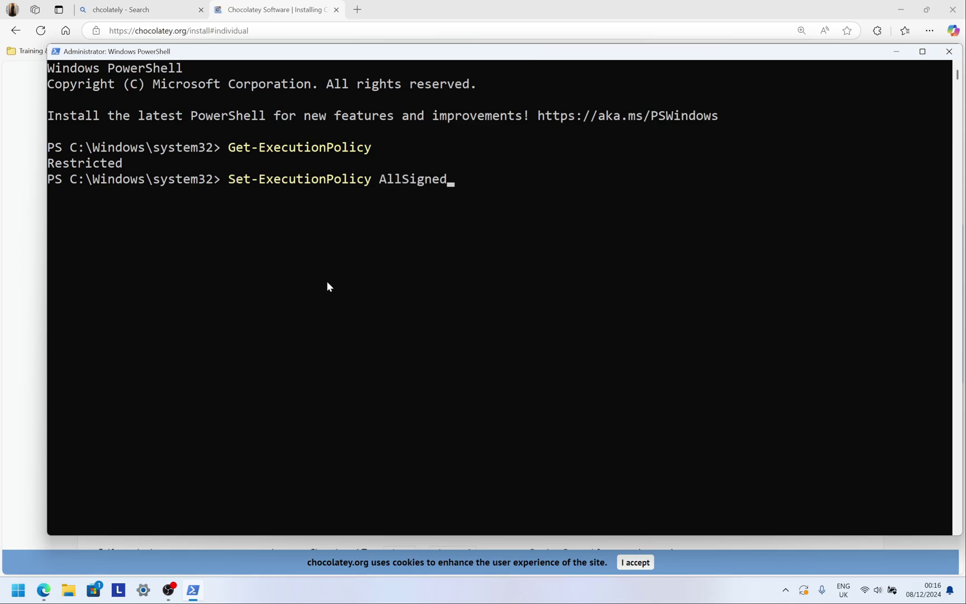
key("Return")
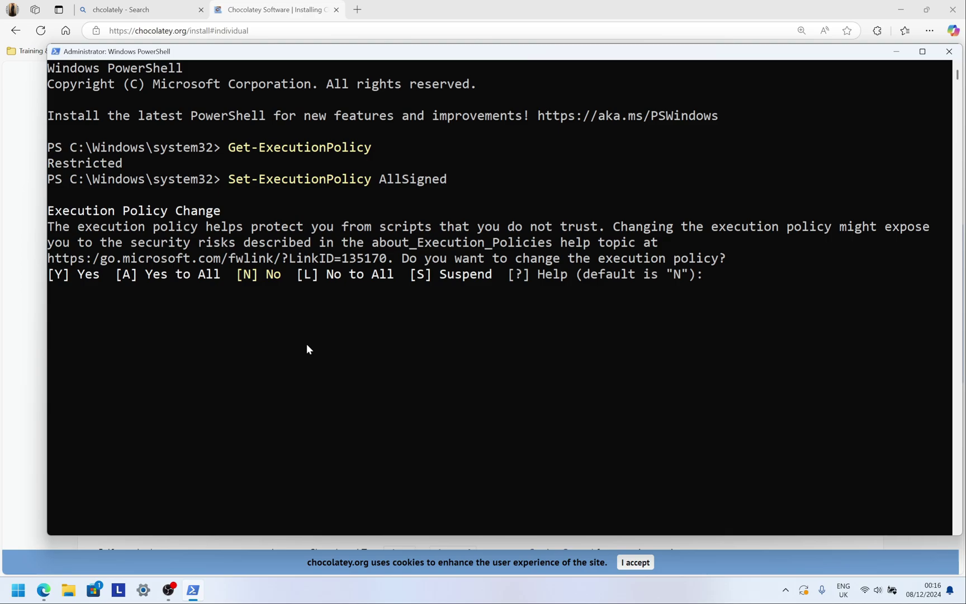
type("y")
key("Return")
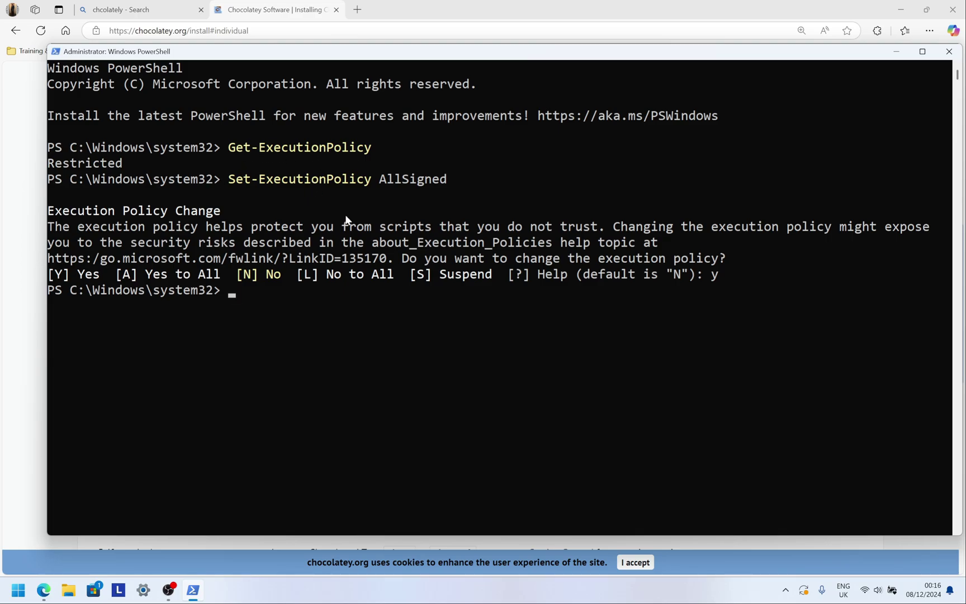
- Check the execution policy again with Get-ExecutionPolicy and discard the recalled Set-ExecutionPolicy command
key("Up")
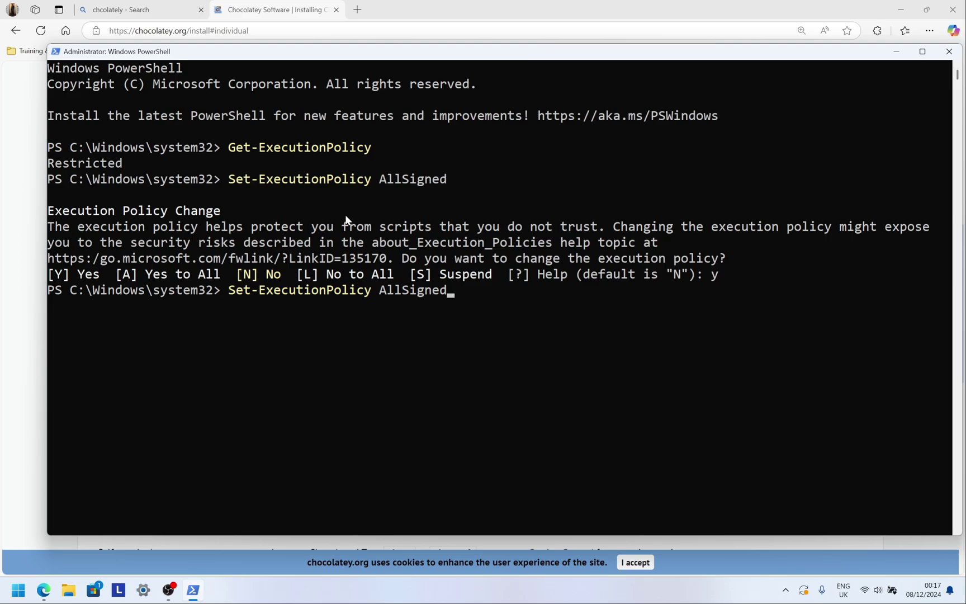
key("Up")
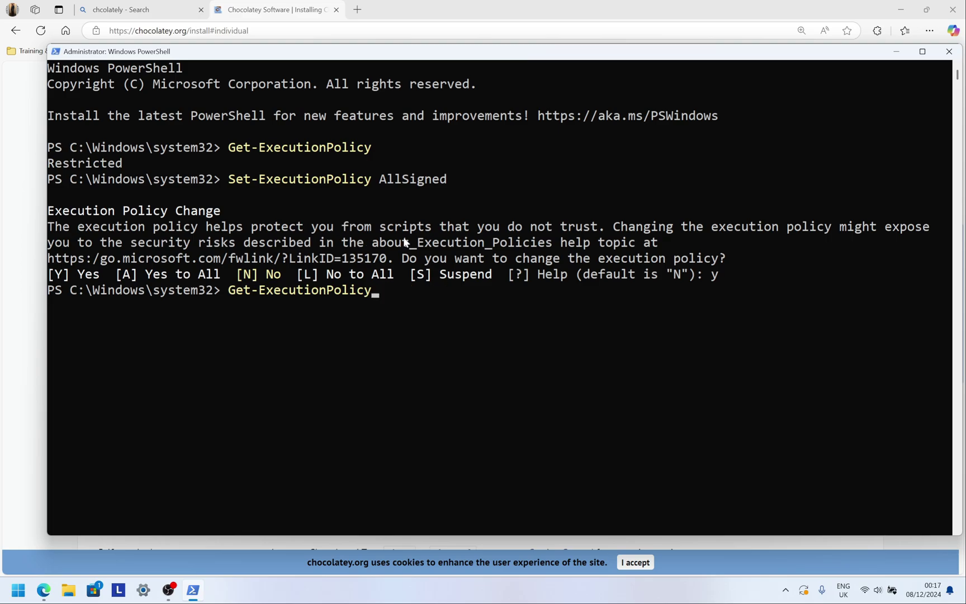
key("Return")
key("Up")
key("Up")
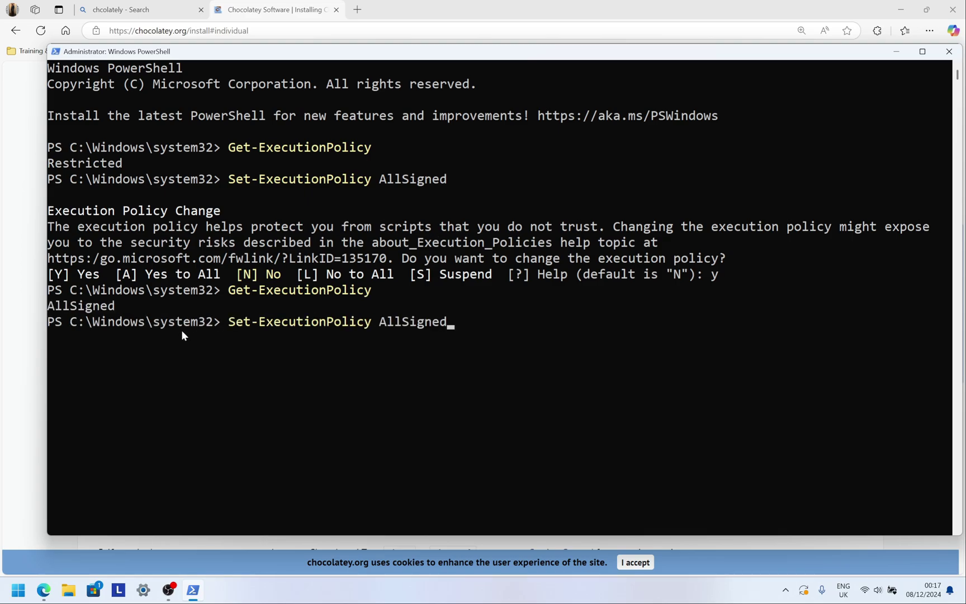
key("ctrl+c")
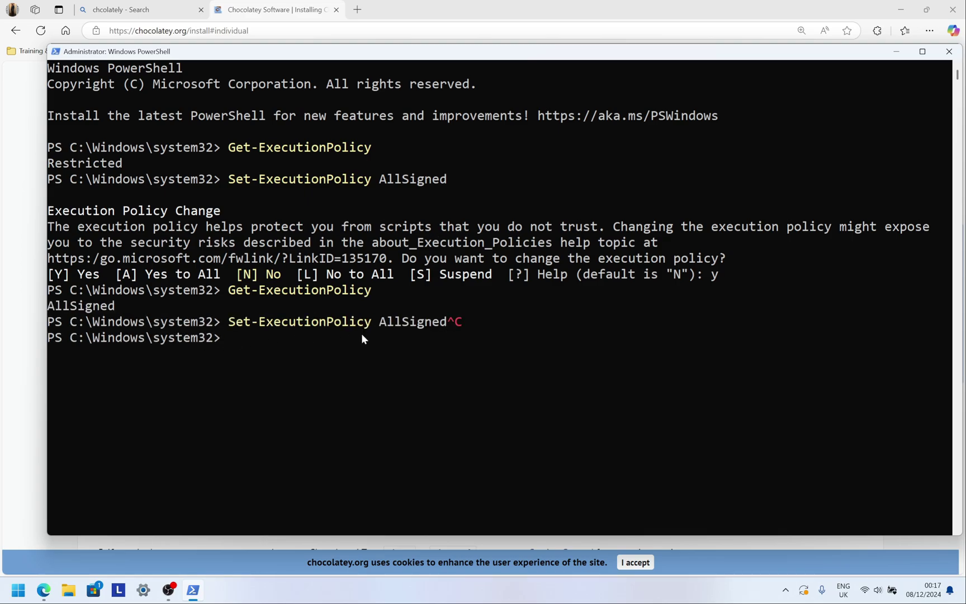
- Copy the full installation command for individual use from the Chocolatey page and switch back to PowerShell
left_click(23, 337)
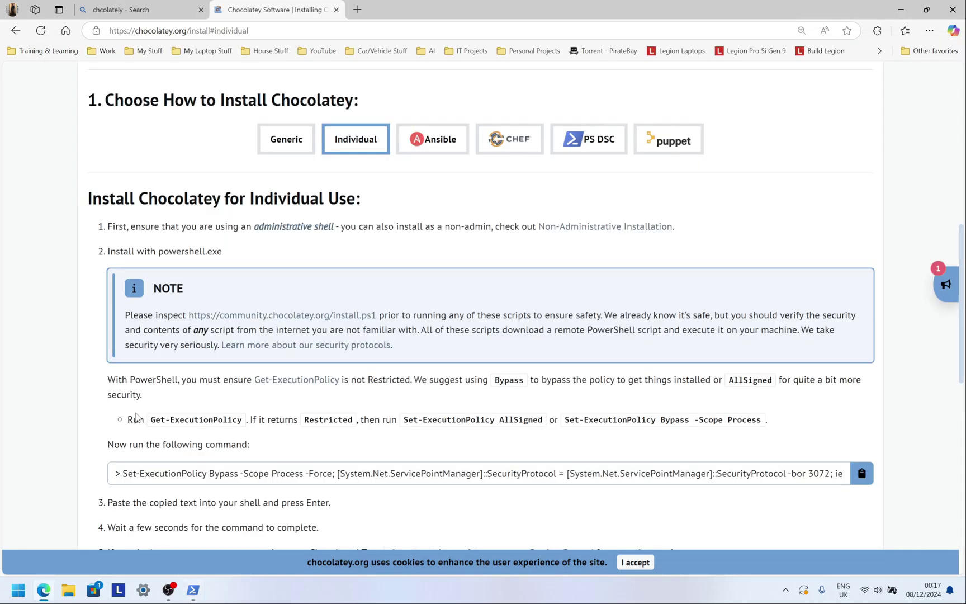
scroll(214, 380, "down", 1)
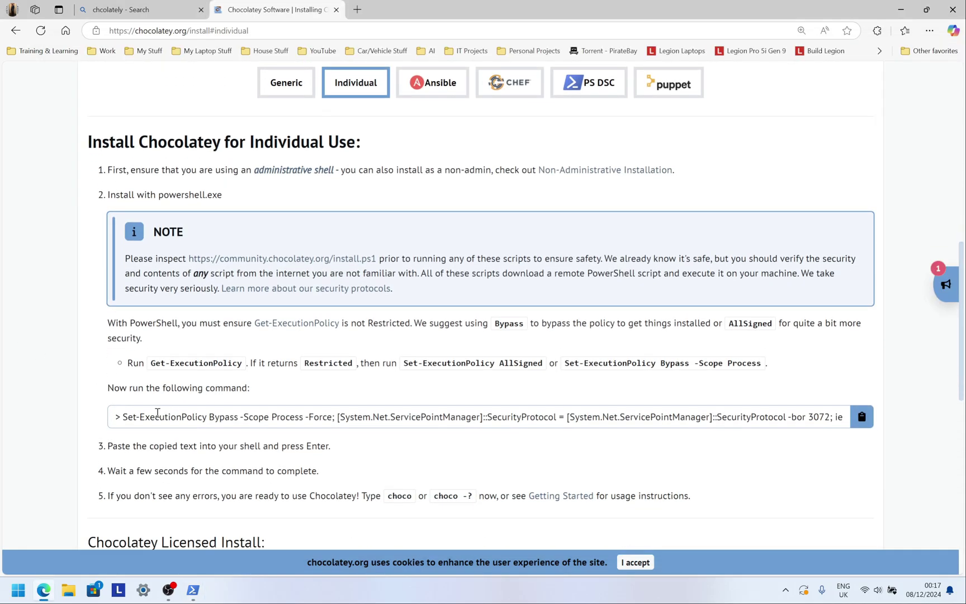
left_click(862, 416)
left_click(862, 418)
left_click(192, 595)
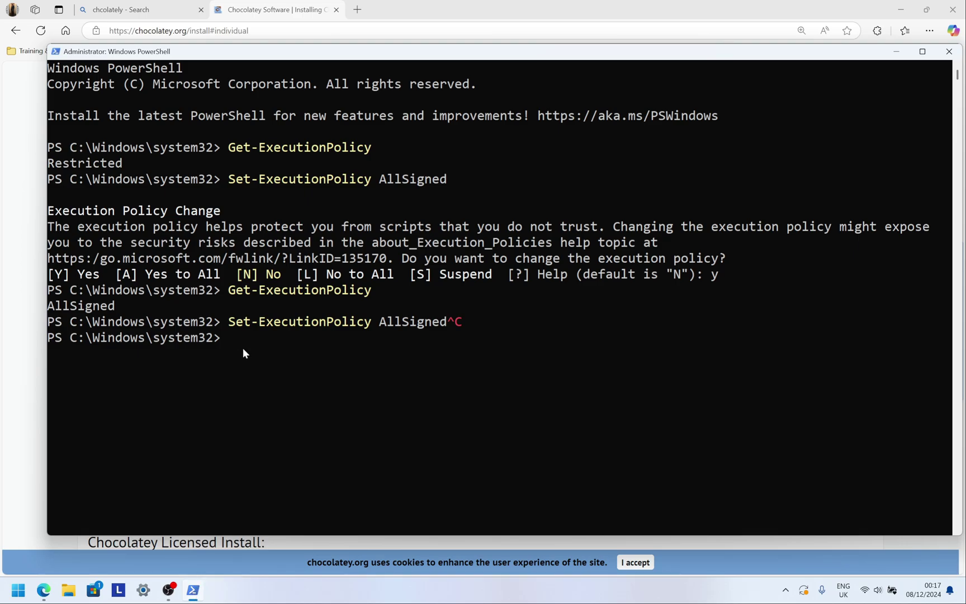
- Paste the installation command, cancel it without running it and empty the PowerShell console with the clear command
right_click(242, 349)
key("ctrl+c")
type("clear")
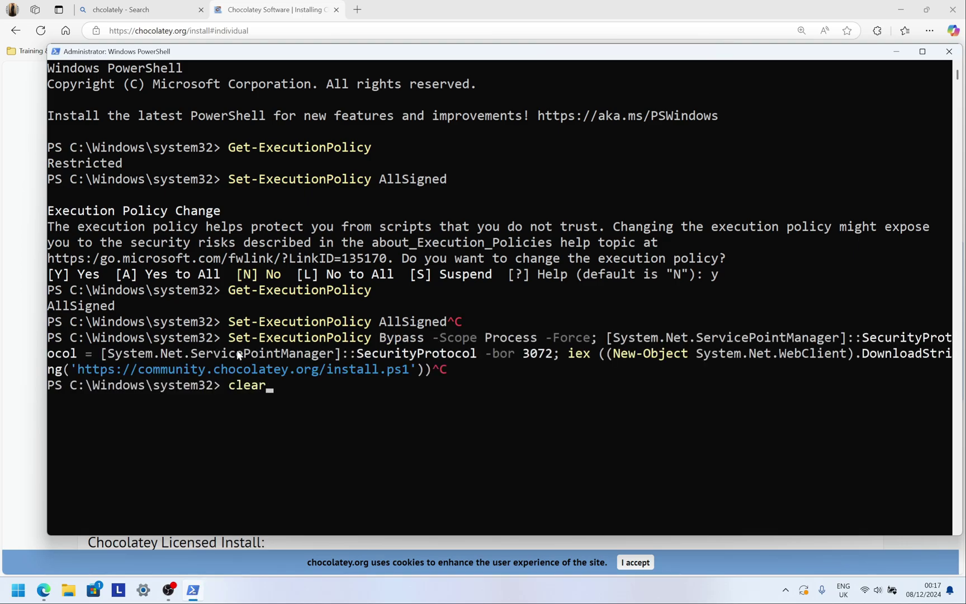
key("Return")
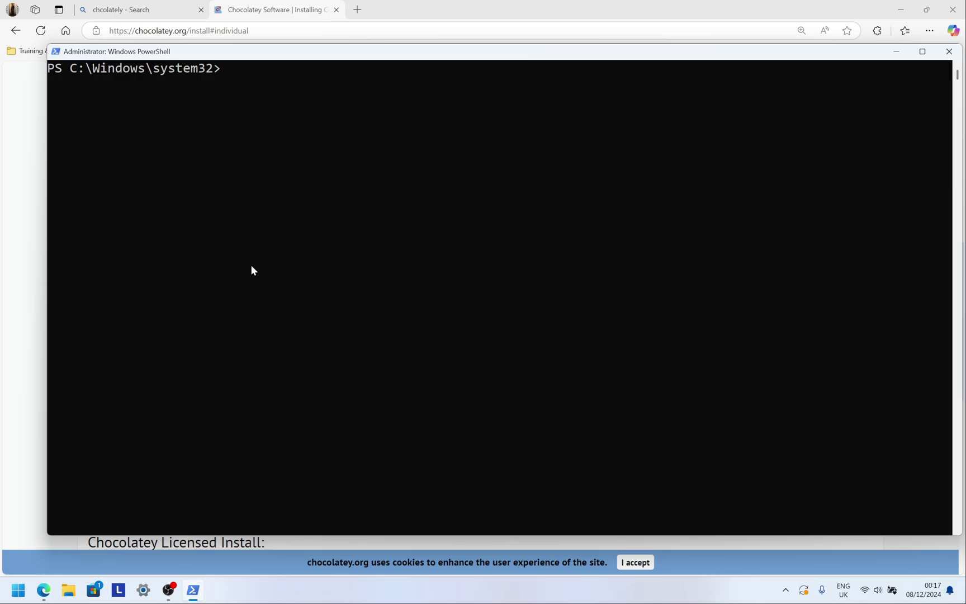
- Run the copied Chocolatey installation command in PowerShell and return to the install page in Edge
right_click(250, 129)
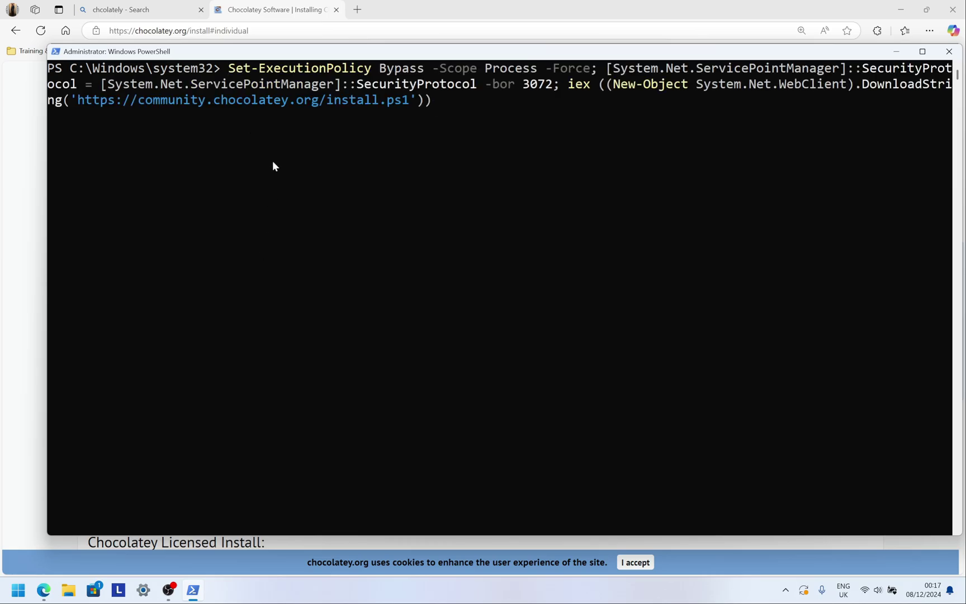
key("Return")
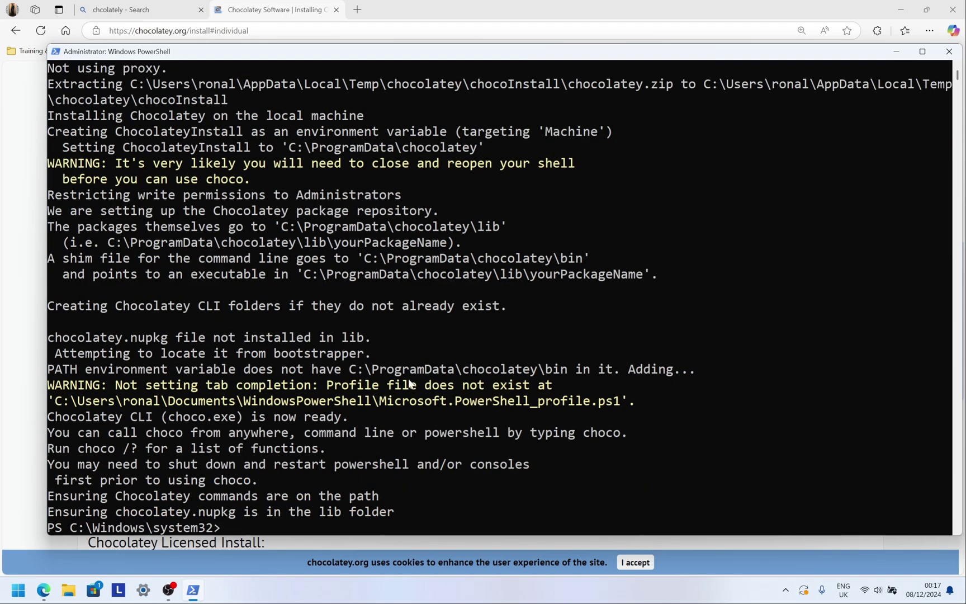
left_click(2, 397)
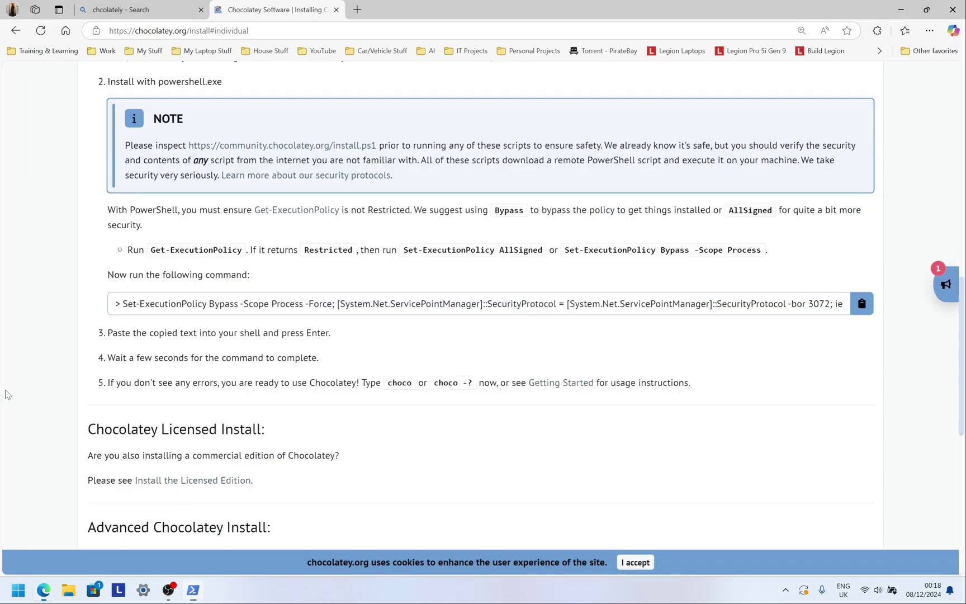
- Copy the word choco from the final instruction on the Chocolatey install page and switch back to PowerShell
left_click_drag(389, 384, 413, 383)
right_click(400, 384)
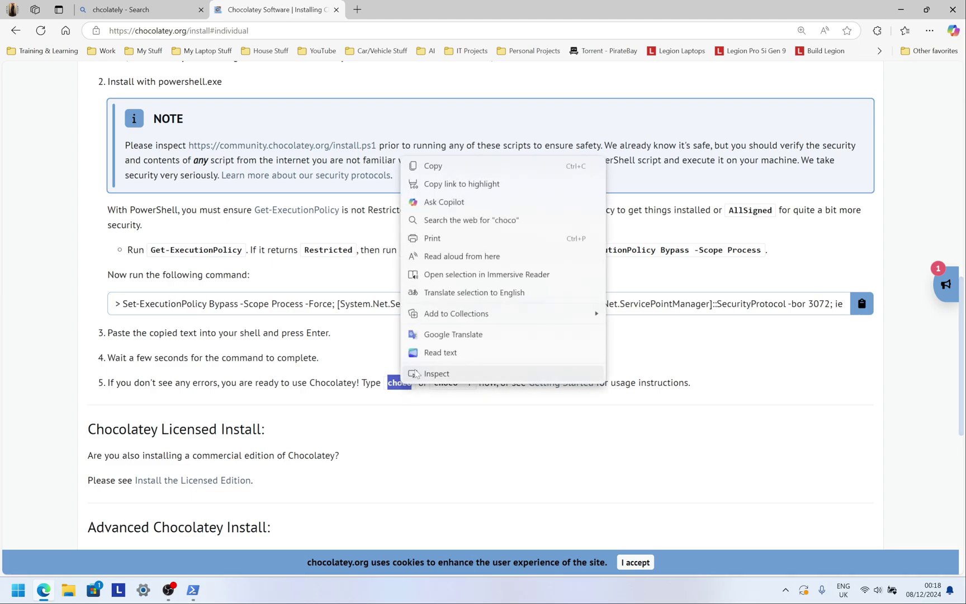
left_click(430, 164)
left_click(194, 590)
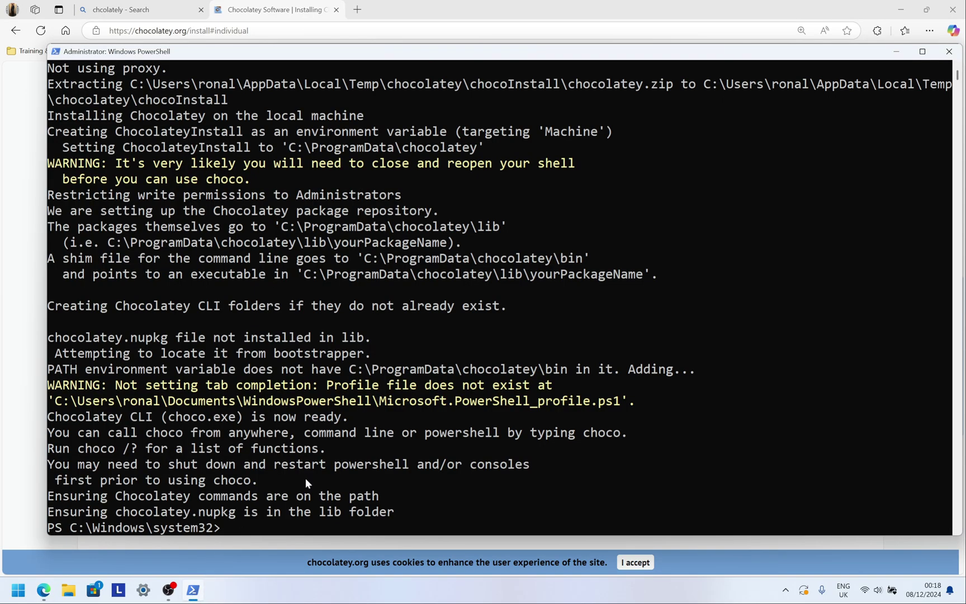
- Empty the PowerShell console with cls and run the copied choco command to check the installation
type("cls")
key("Return")
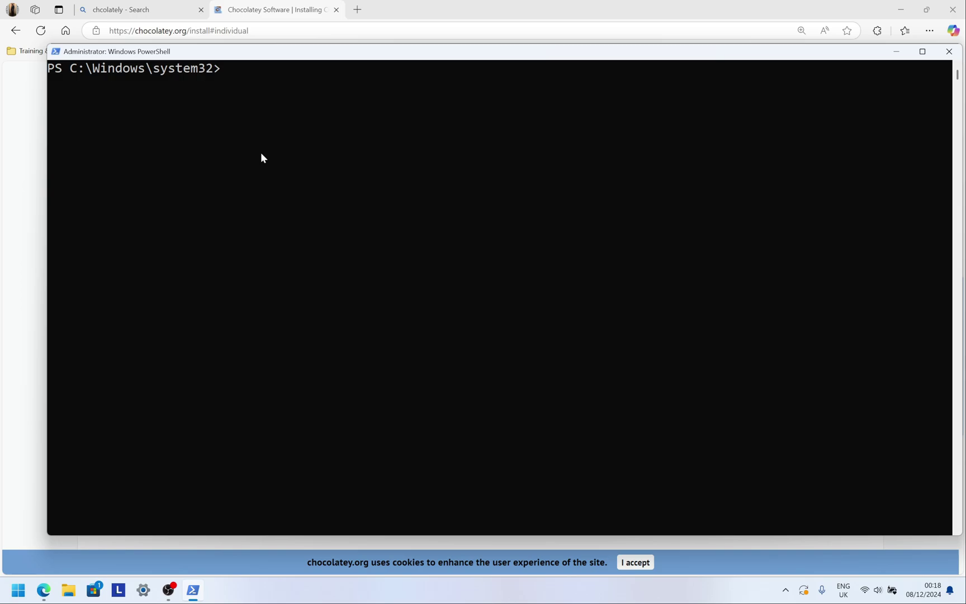
right_click(261, 152)
key("Return")
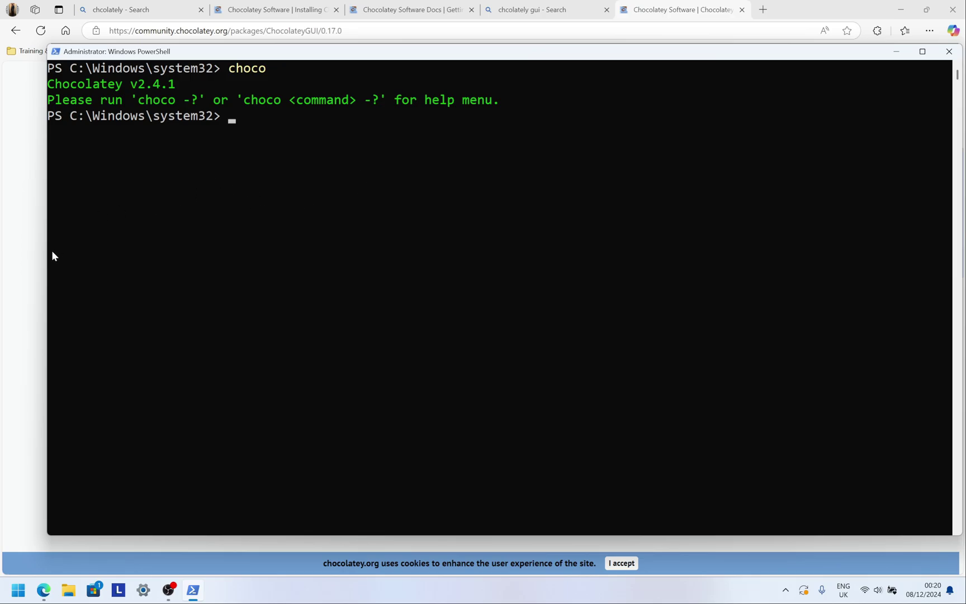
- Return to the Chocolatey GUI package page in Edge and copy its individual install command, choco install chocolateygui --version=0.17.0
left_click(15, 276)
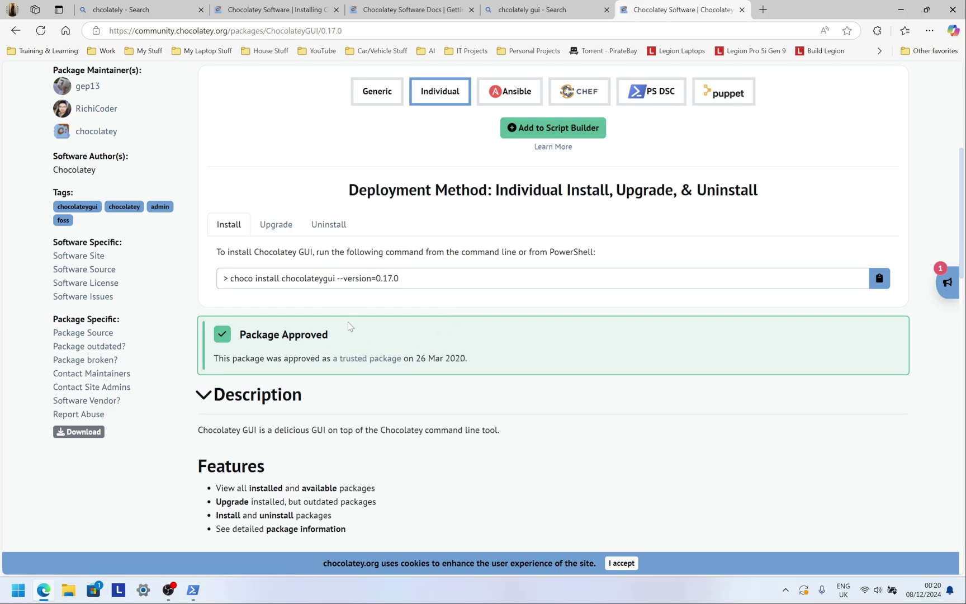
scroll(287, 279, "up", 2)
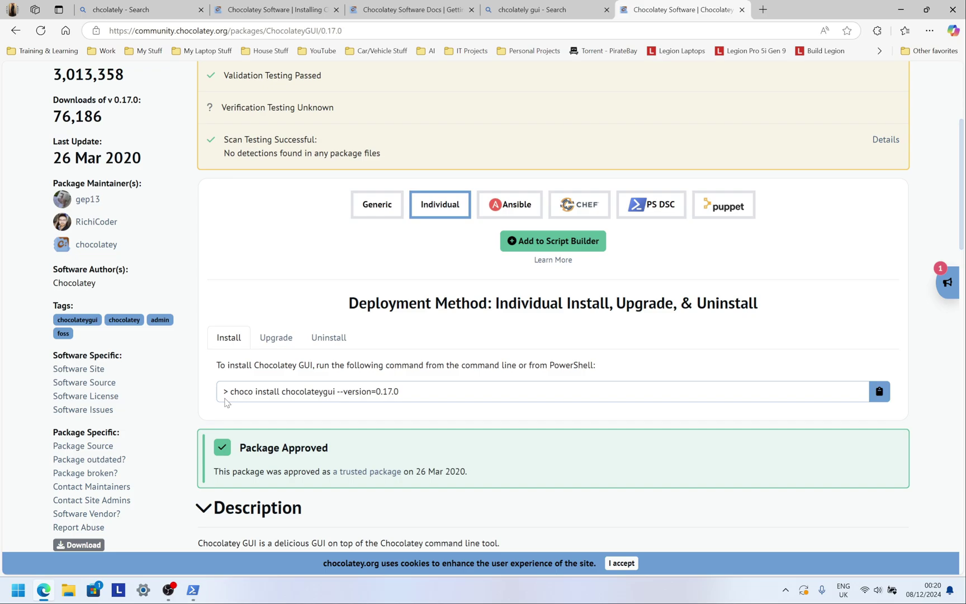
left_click_drag(231, 391, 604, 388)
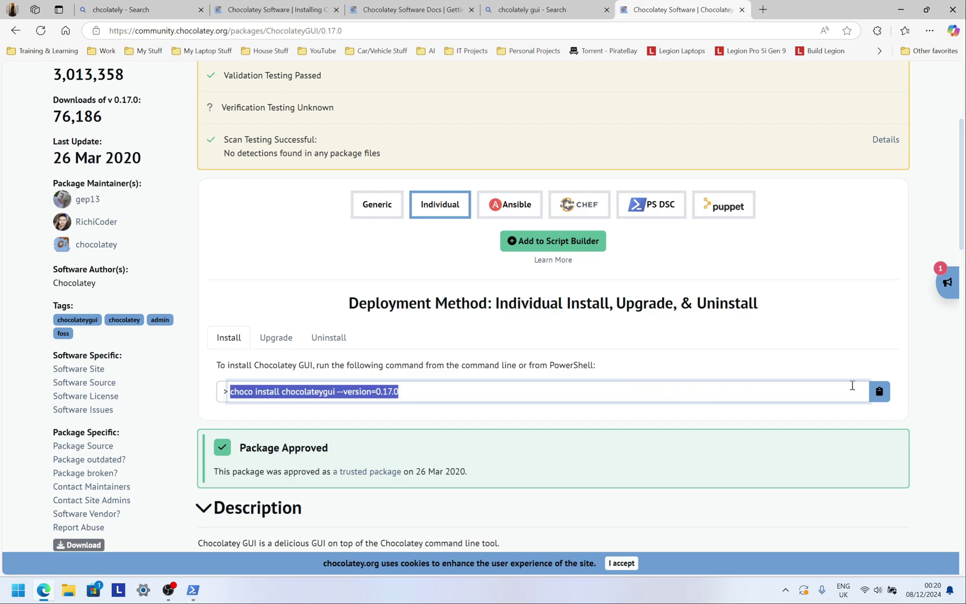
left_click(879, 391)
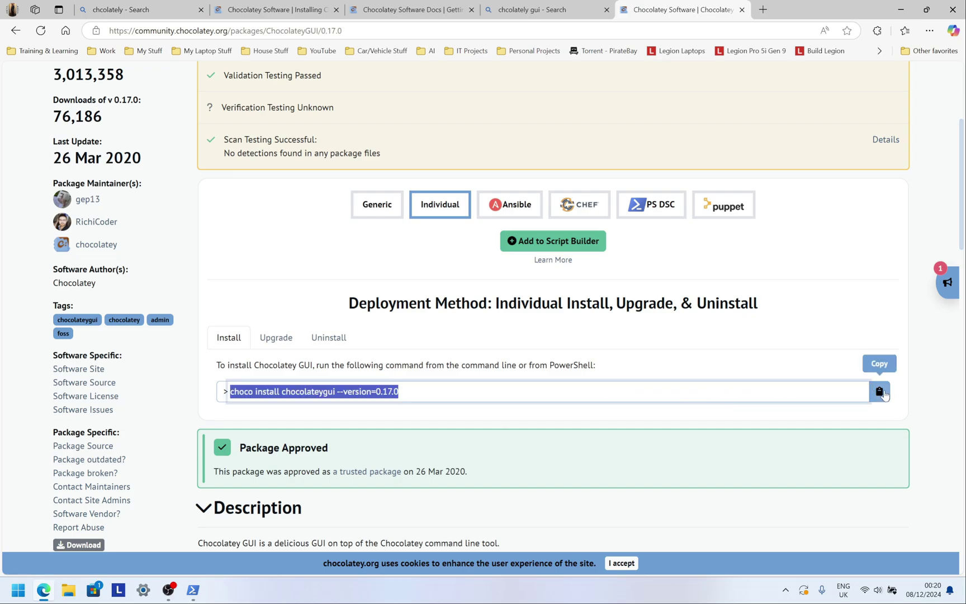
- Run choco install chocolateygui --version=0.17.0 in PowerShell, answer the script prompts with y and a, and close PowerShell
left_click(192, 590)
key("ctrl+v")
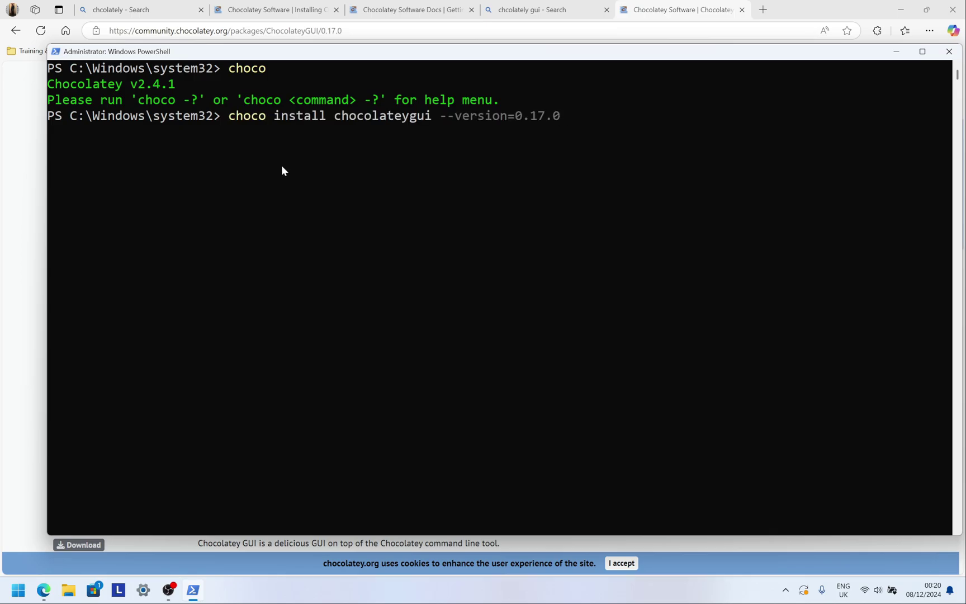
key("Return")
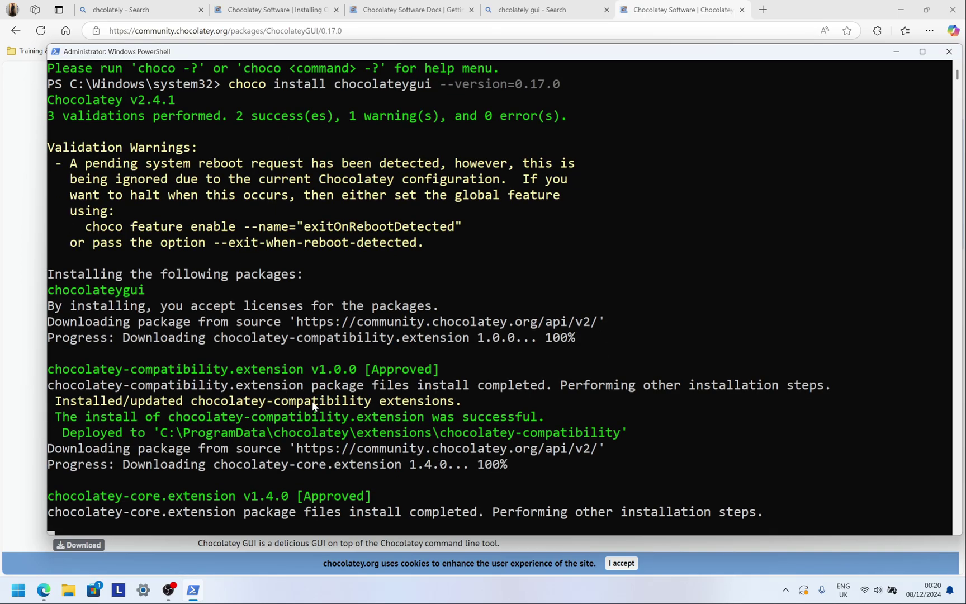
type("y")
key("Return")
type("a")
key("Return")
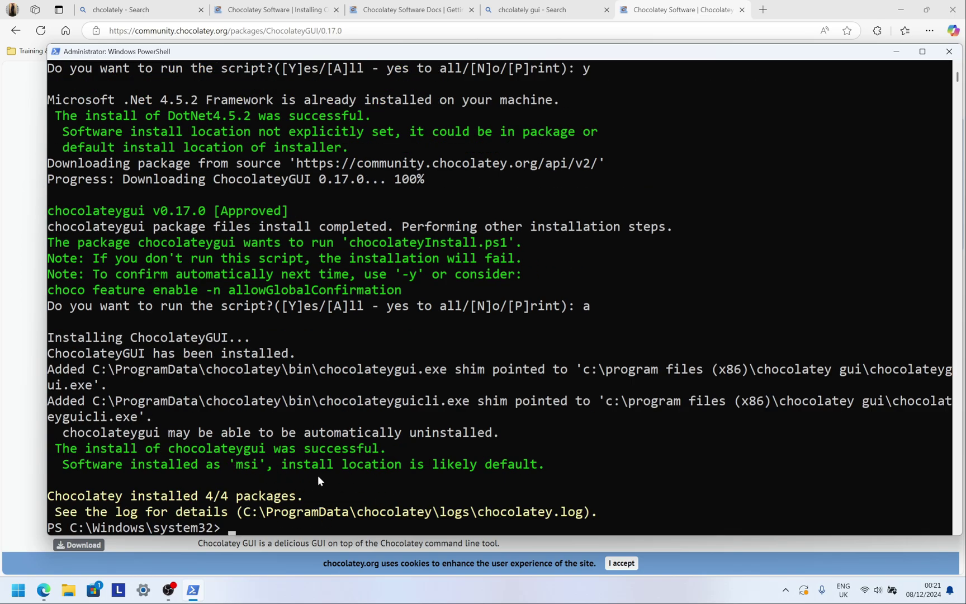
left_click(948, 51)
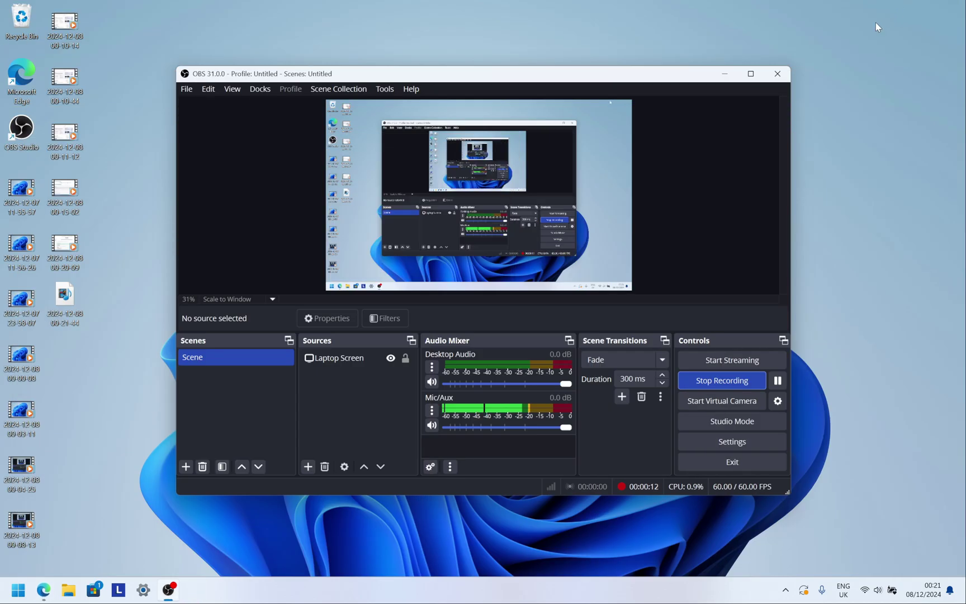
- Minimize the OBS window, search Windows for gui and open Chocolatey GUI
left_click(724, 74)
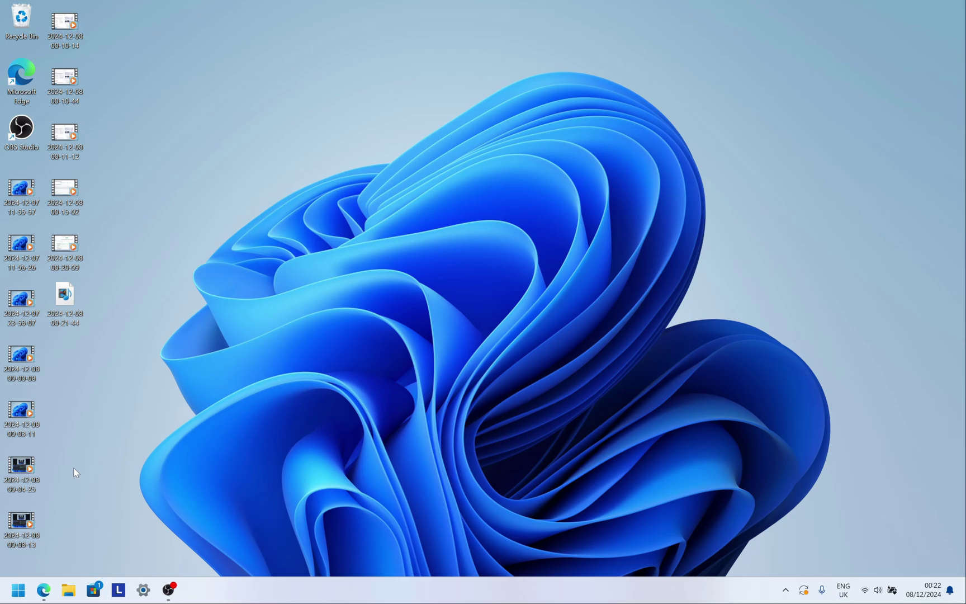
key("super")
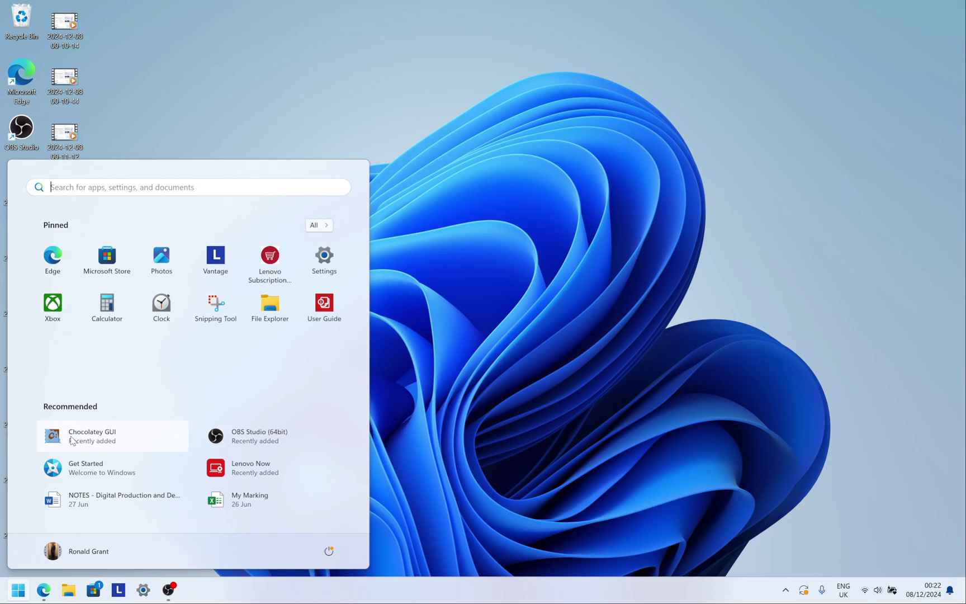
type("gui")
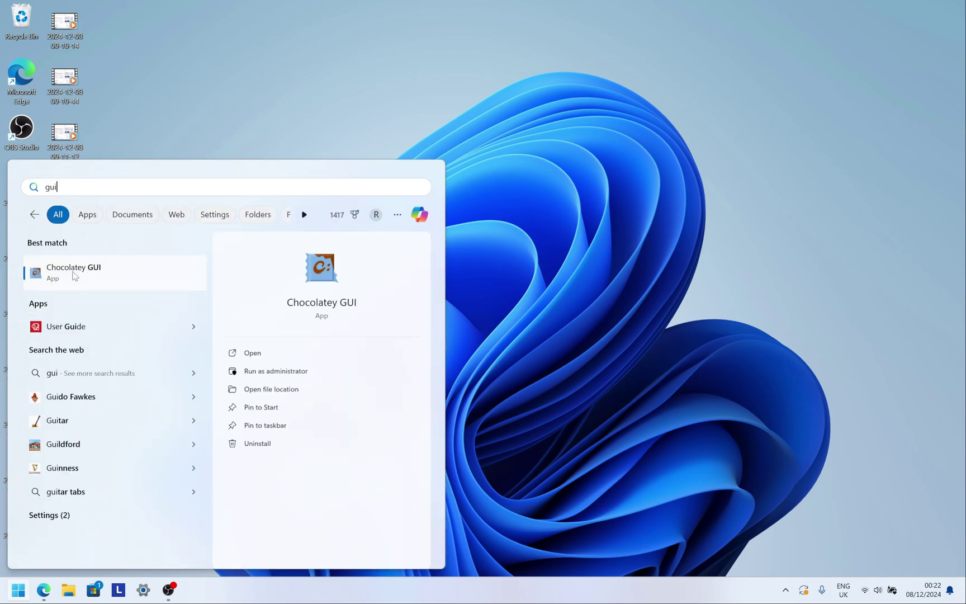
left_click(74, 276)
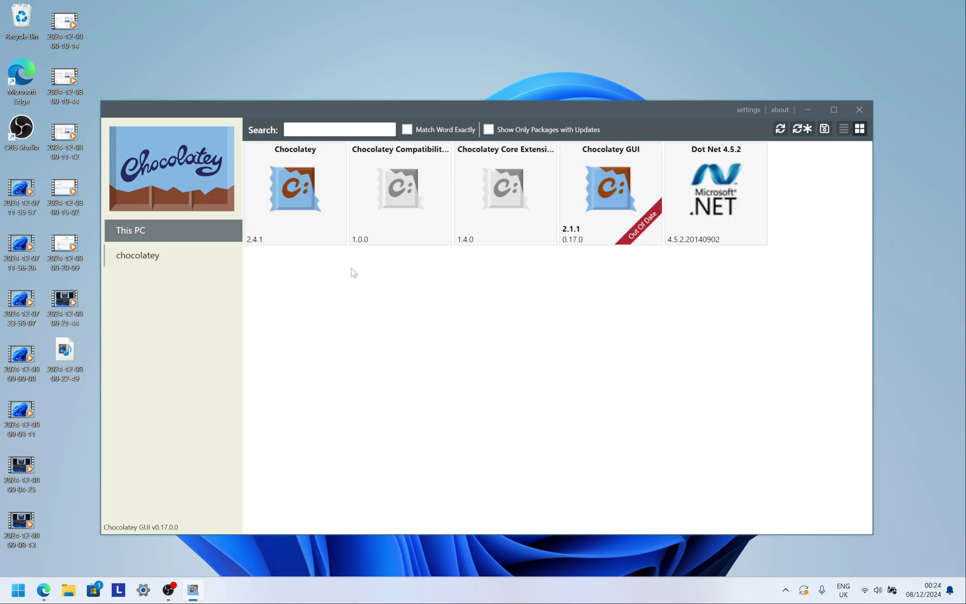
- Show the packages available from the chocolatey source in Chocolatey GUI
left_click(139, 246)
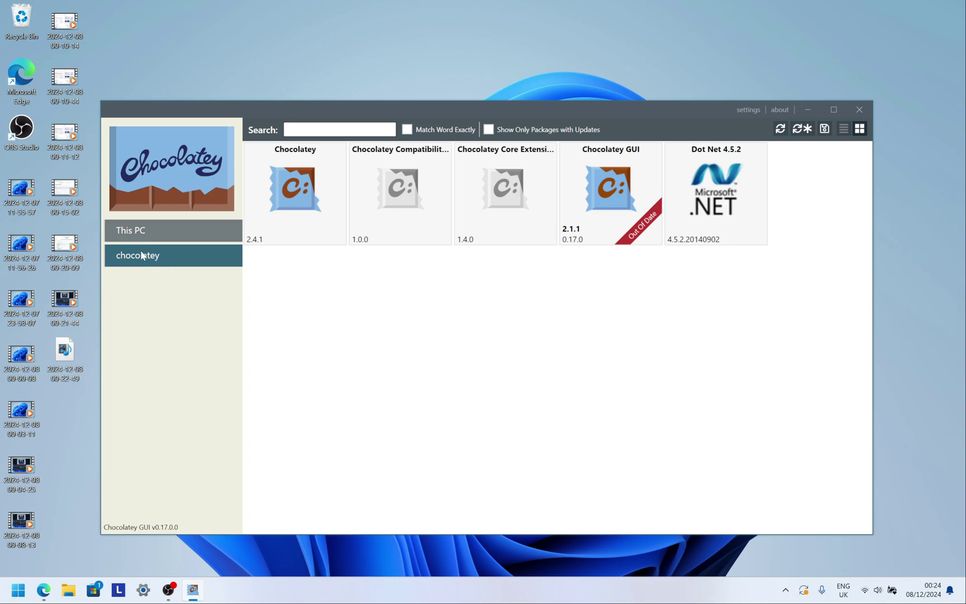
left_click(134, 235)
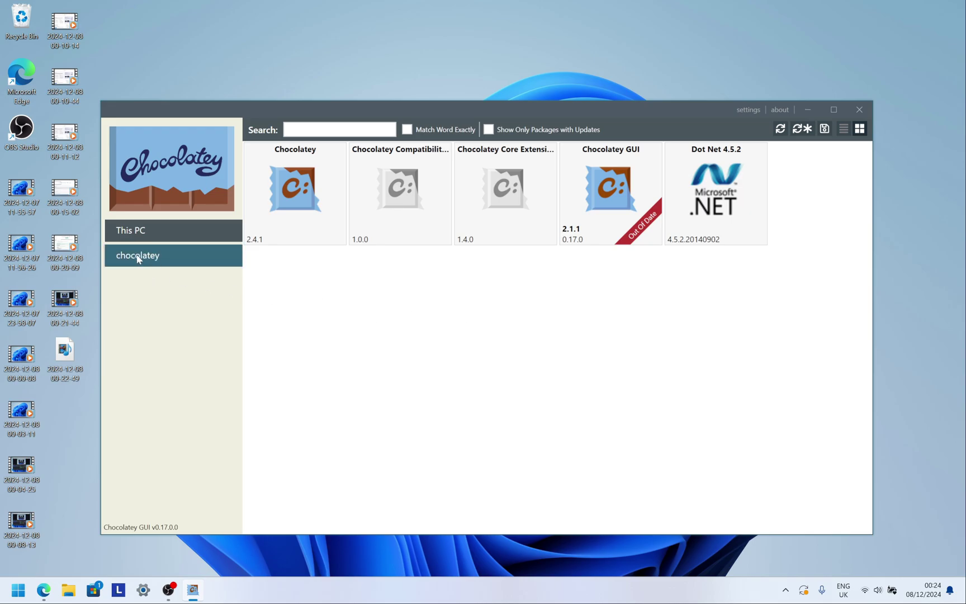
left_click(172, 253)
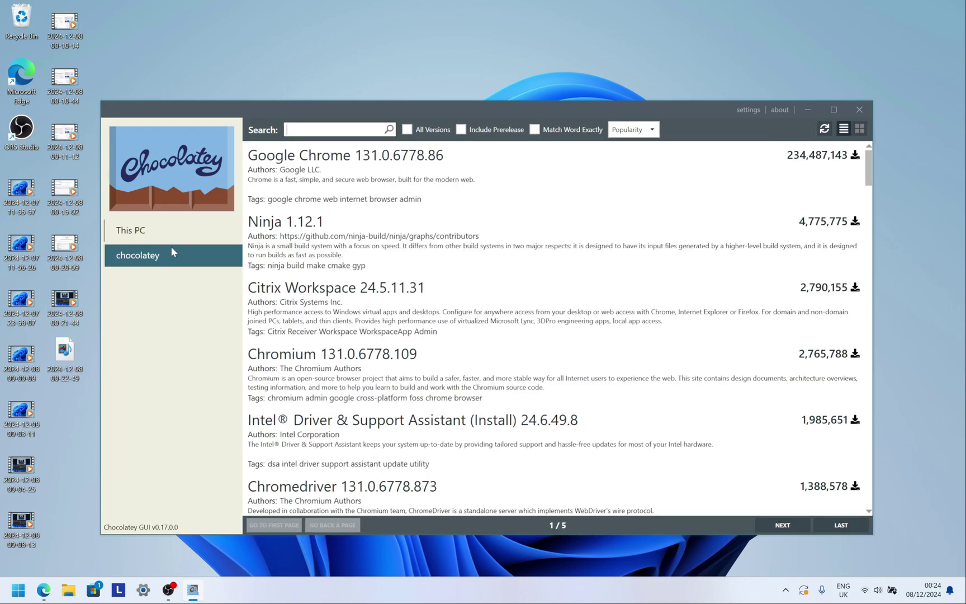
- Enter chrome as the package search term, look through the list and install Google Chrome 131.0.6778.86
left_click(295, 130)
type("chrome")
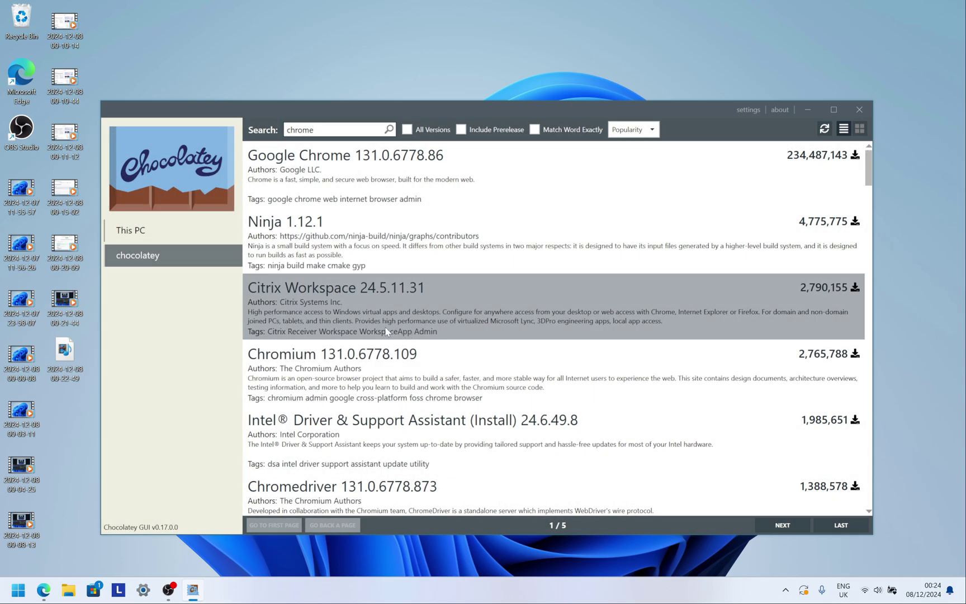
scroll(386, 331, "down", 15)
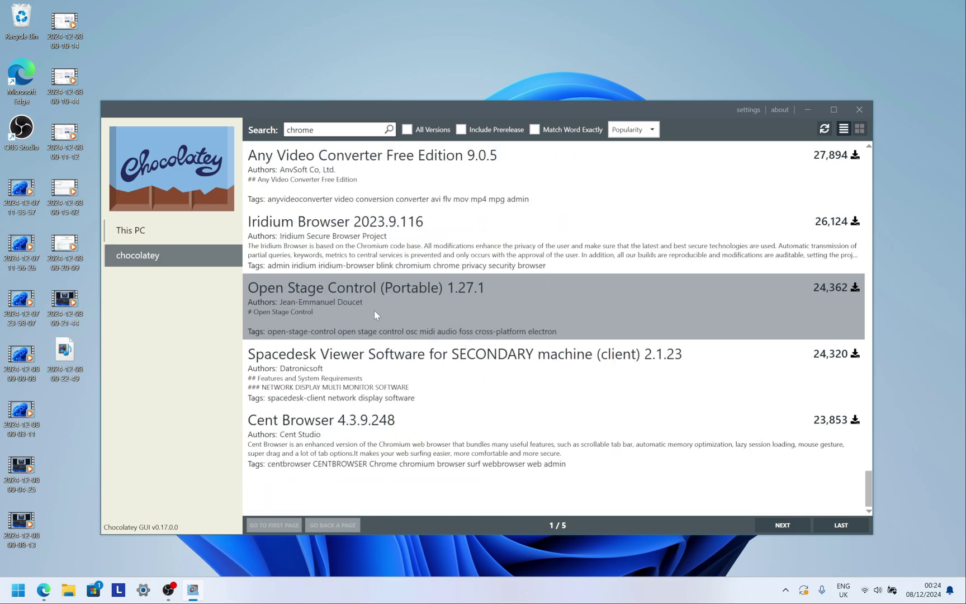
scroll(375, 314, "up", 15)
right_click(295, 164)
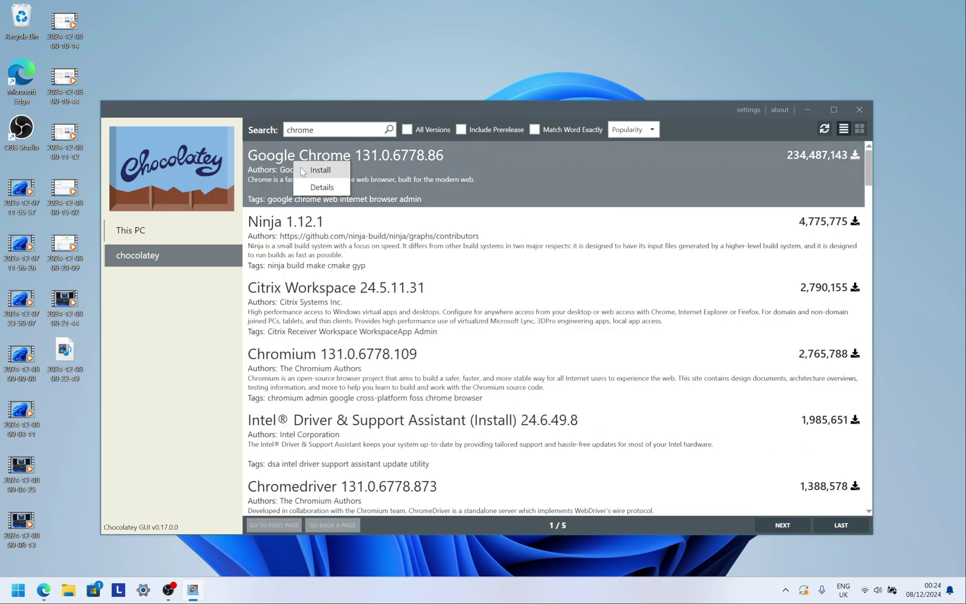
left_click(304, 168)
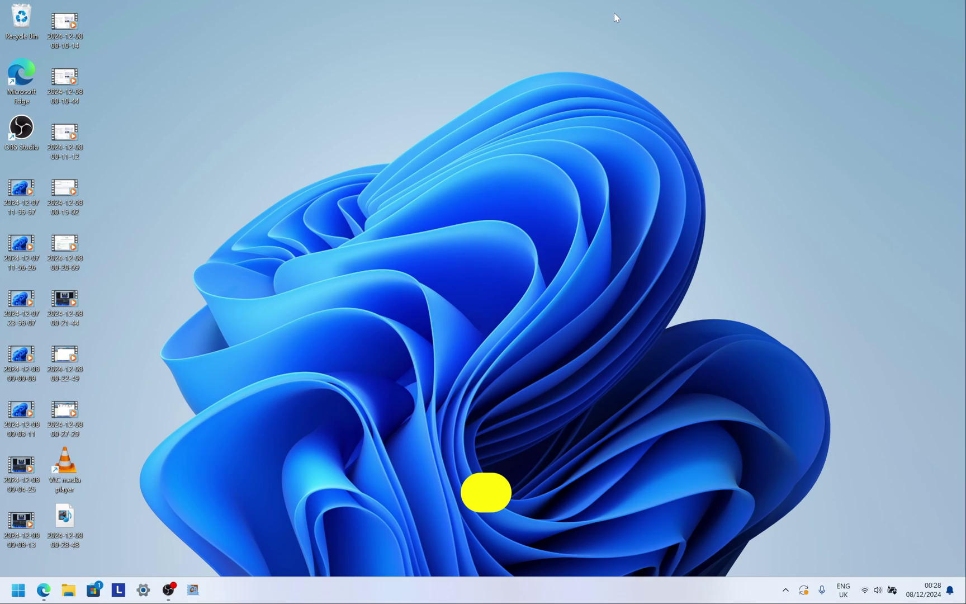
- Open Task Manager through a Windows search, enlarge its window and show the startup apps
key("super")
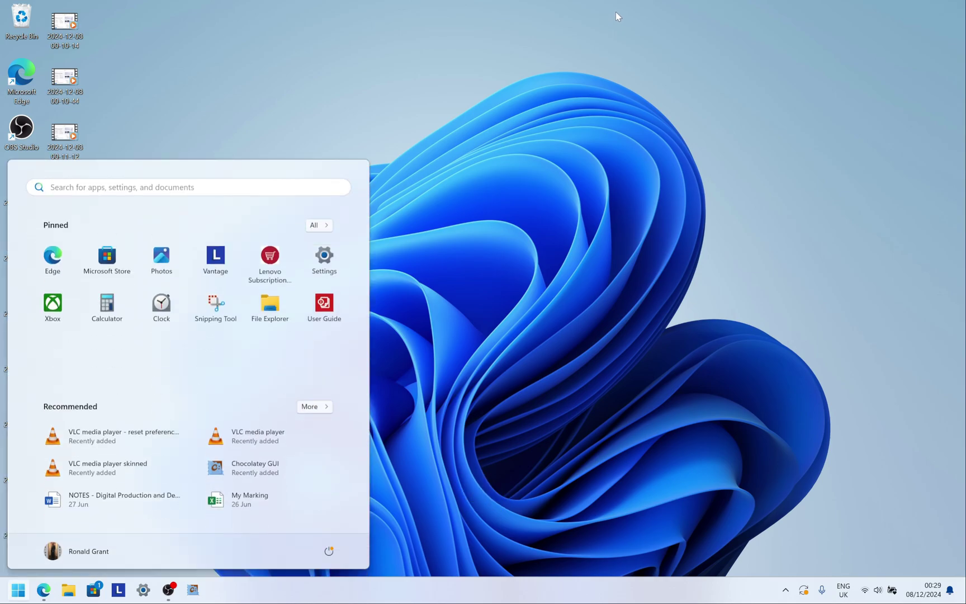
type("task ma")
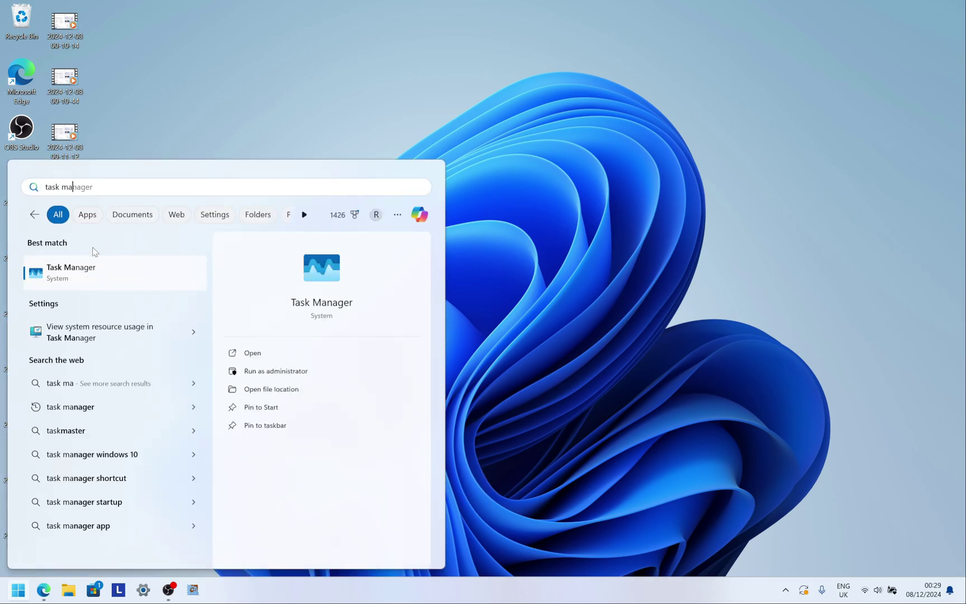
left_click(76, 271)
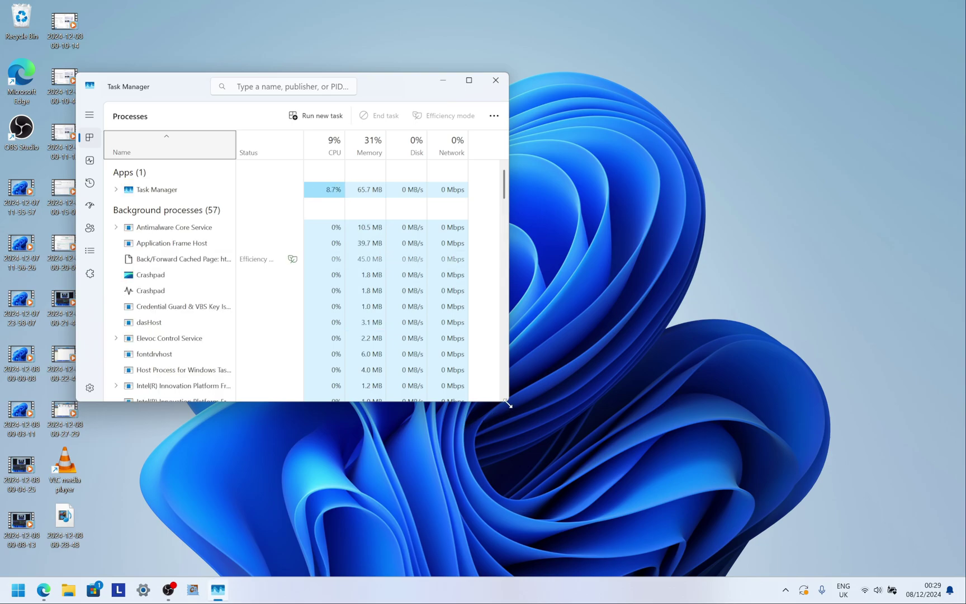
left_click_drag(510, 401, 695, 521)
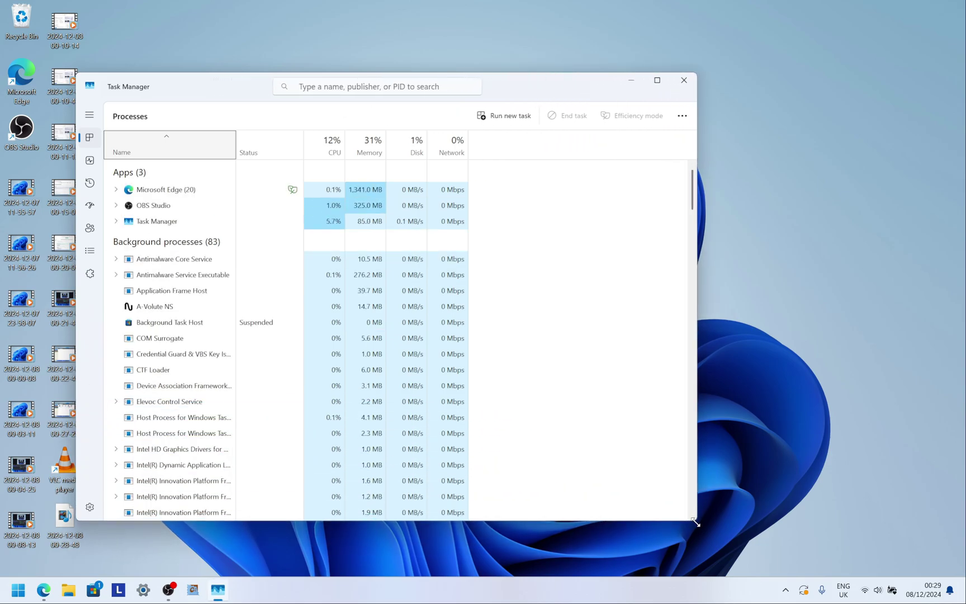
left_click(88, 115)
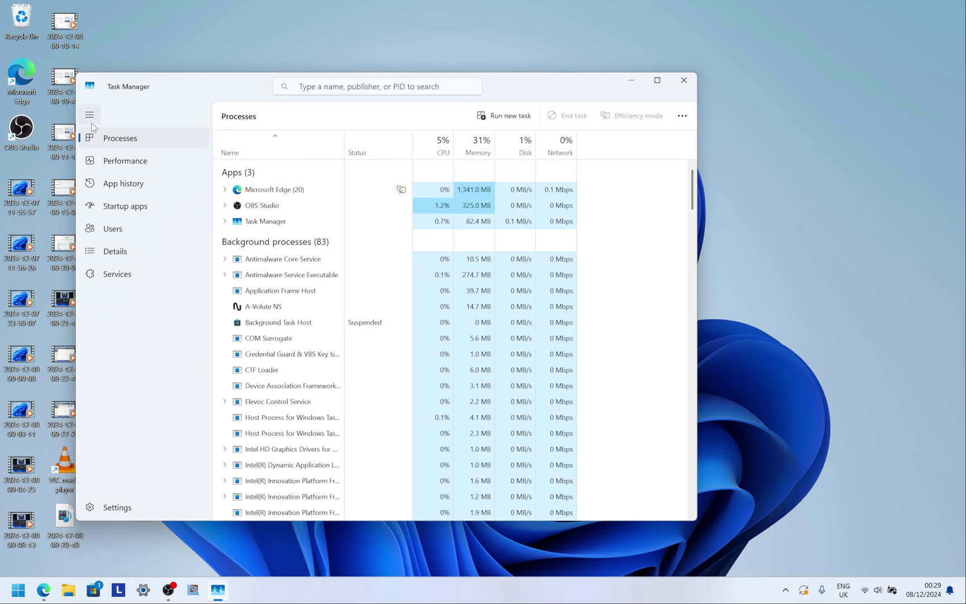
left_click(127, 208)
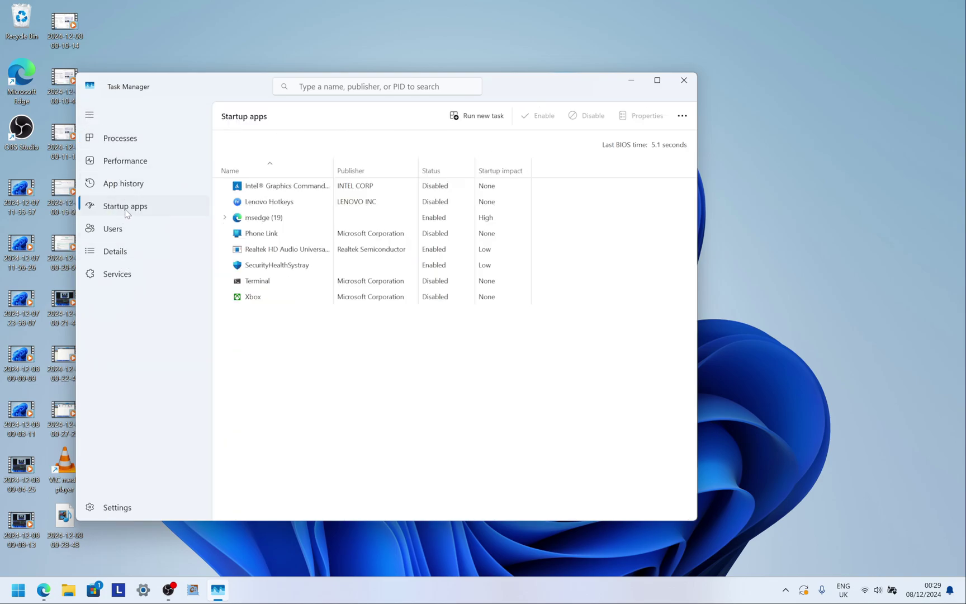
- Disable msedge in the startup apps list and select the Xbox entry
left_click(265, 234)
left_click(257, 222)
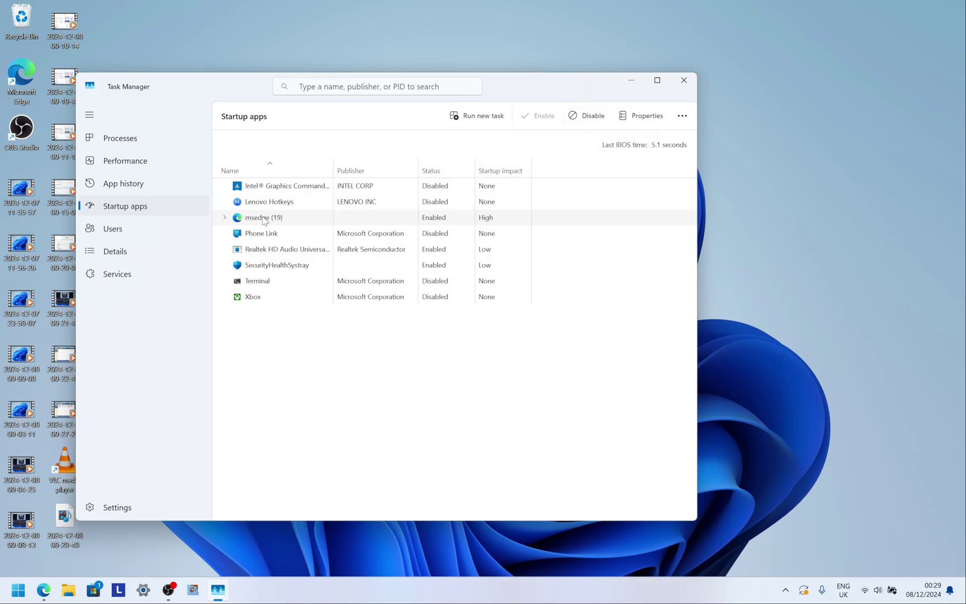
left_click(594, 115)
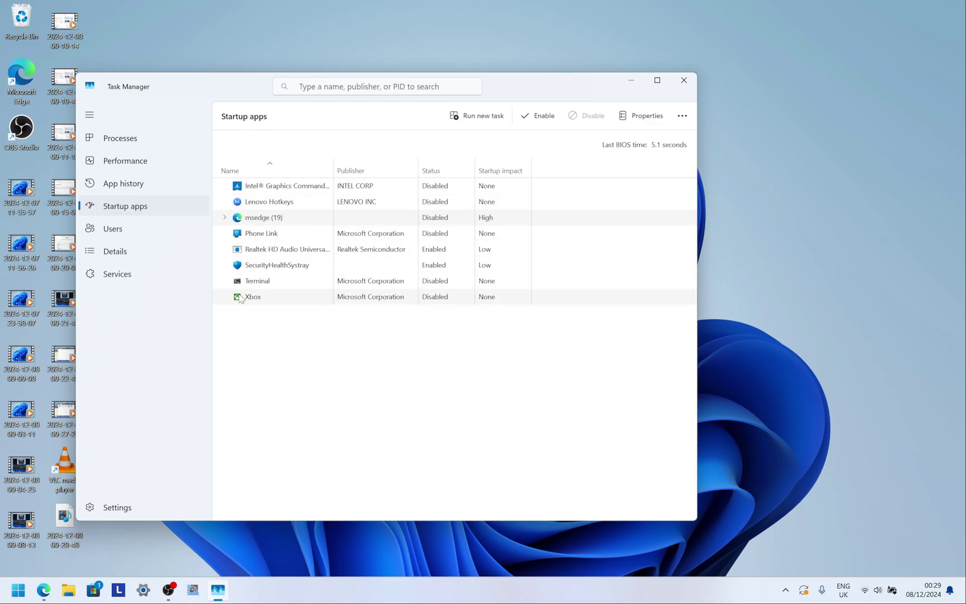
left_click(242, 297)
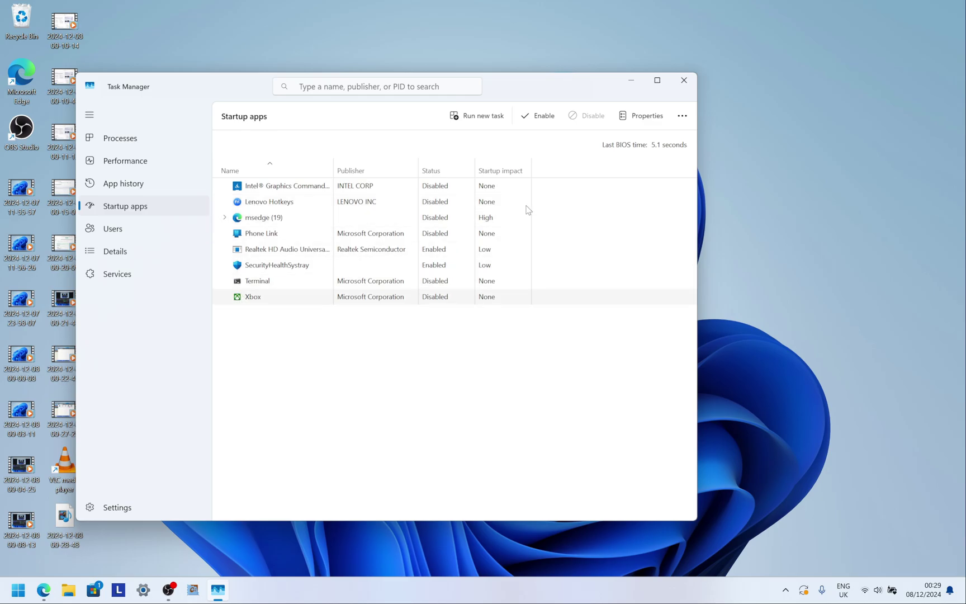